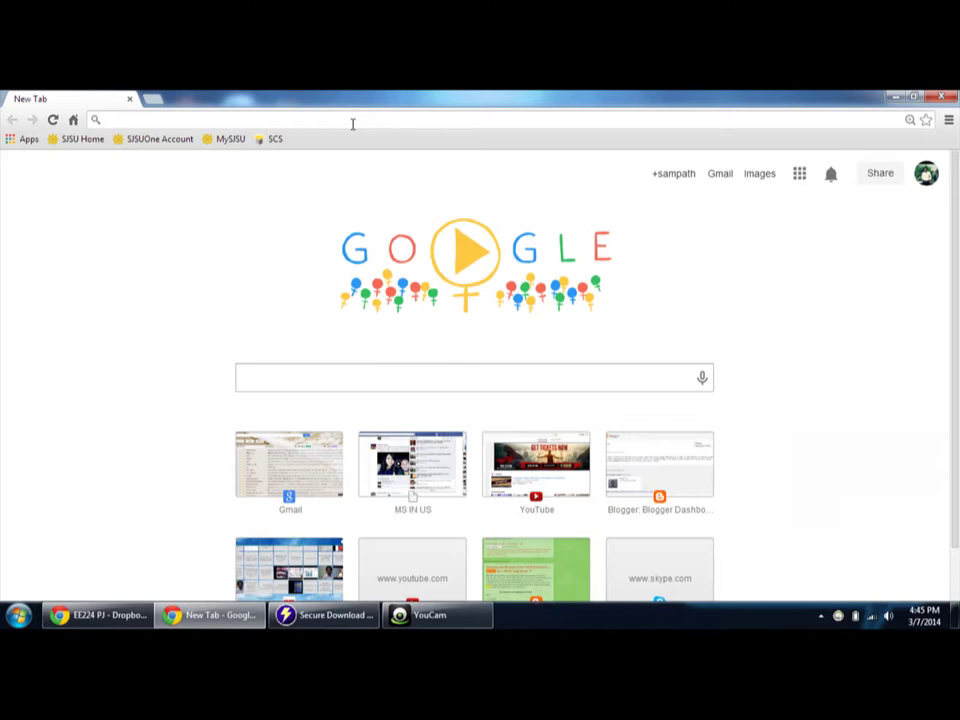
text(www.irr)
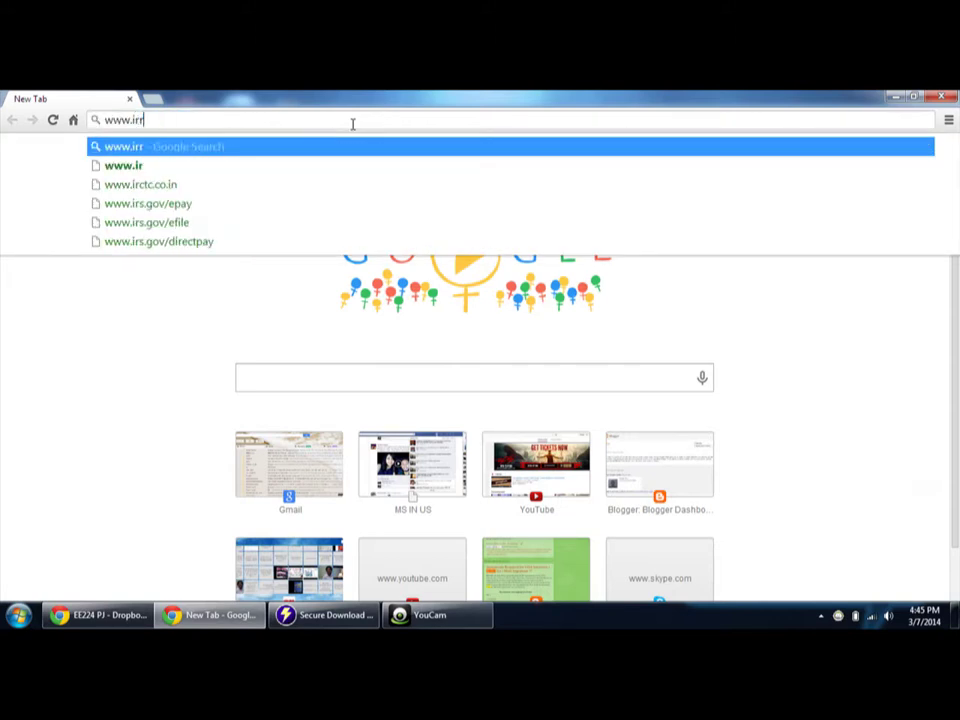
key(BackSpace)
text(eee.org)
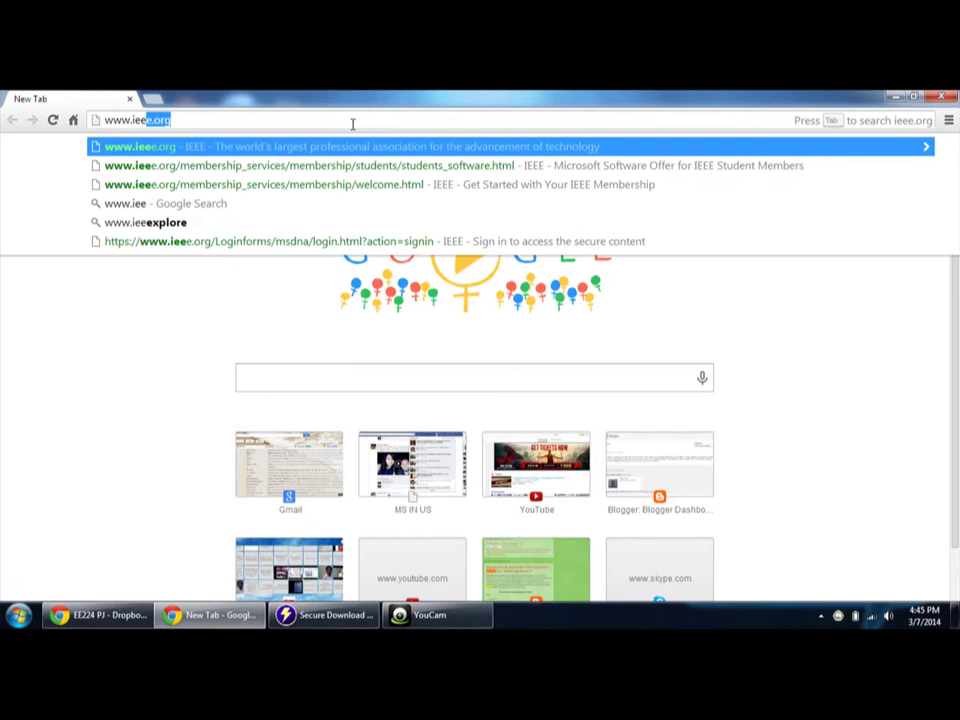
key(Return)
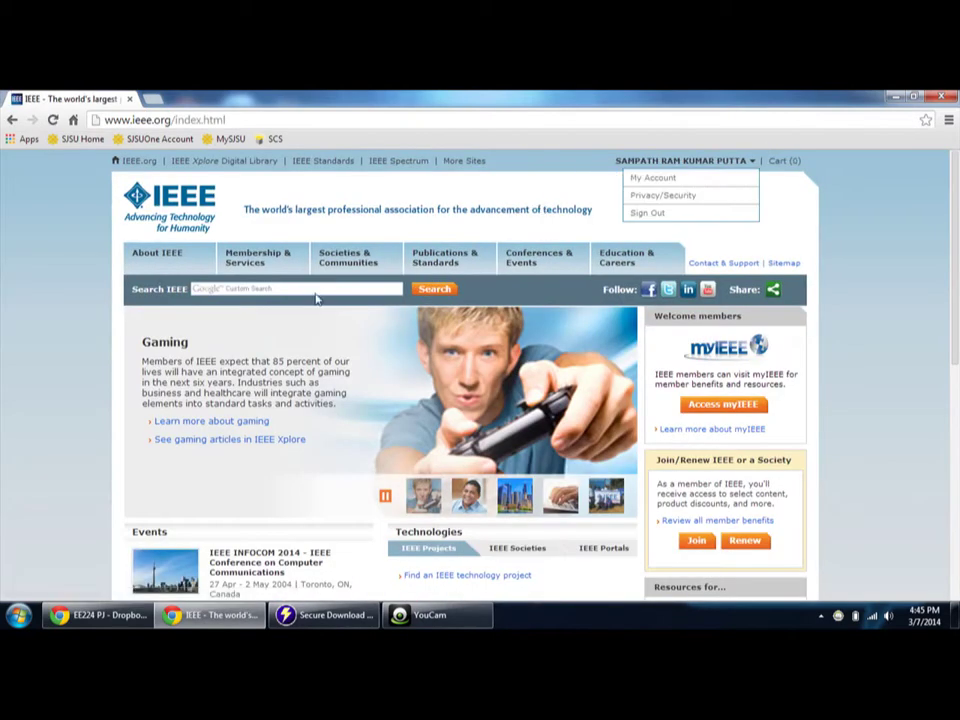
- Search the IEEE site for 'dream' and open the Microsoft Software Offer for IEEE Student Members
click(321, 289)
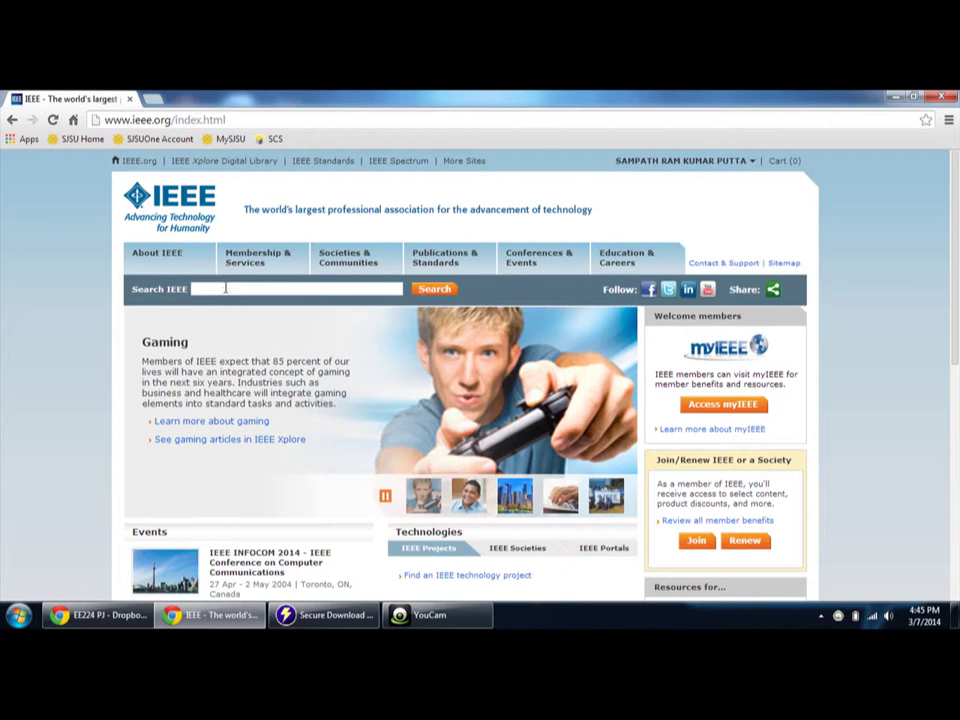
text(dream)
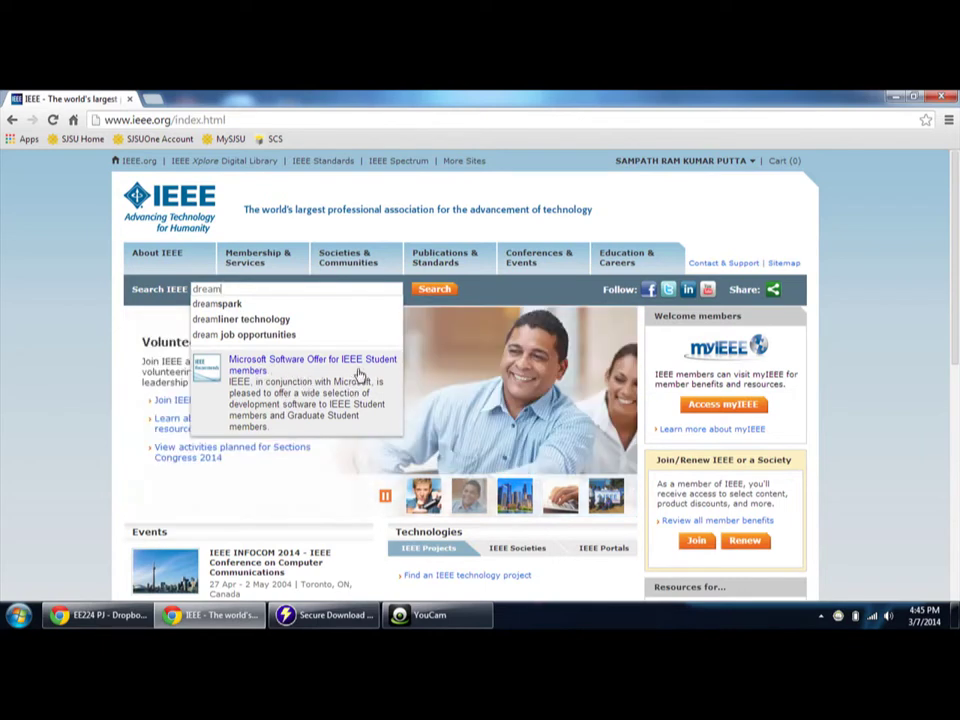
click(337, 387)
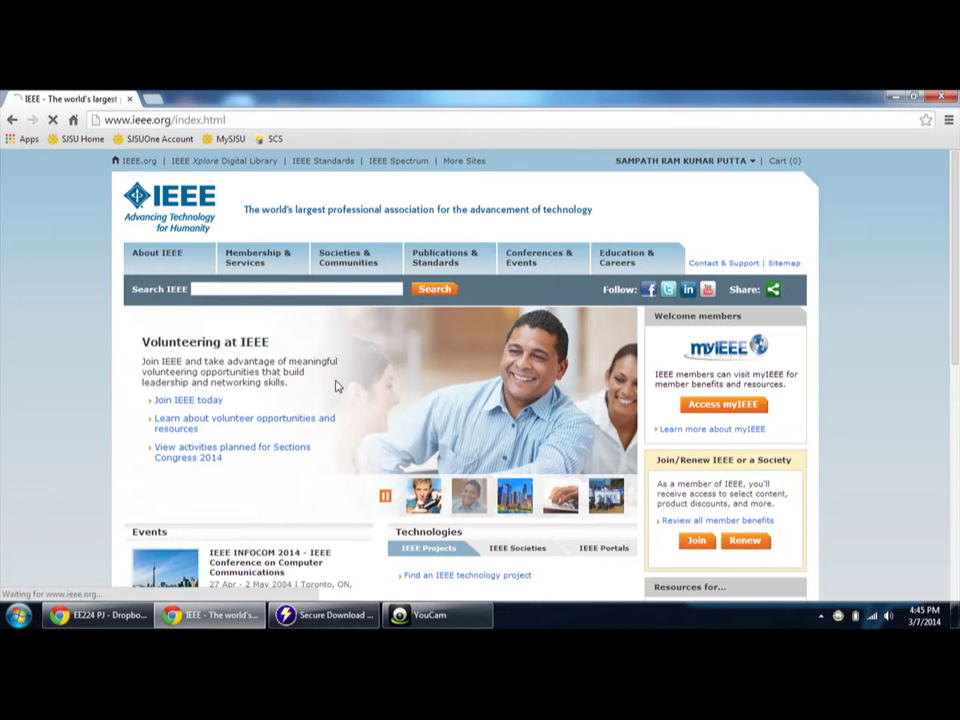
scroll(424, 529, down, 1)
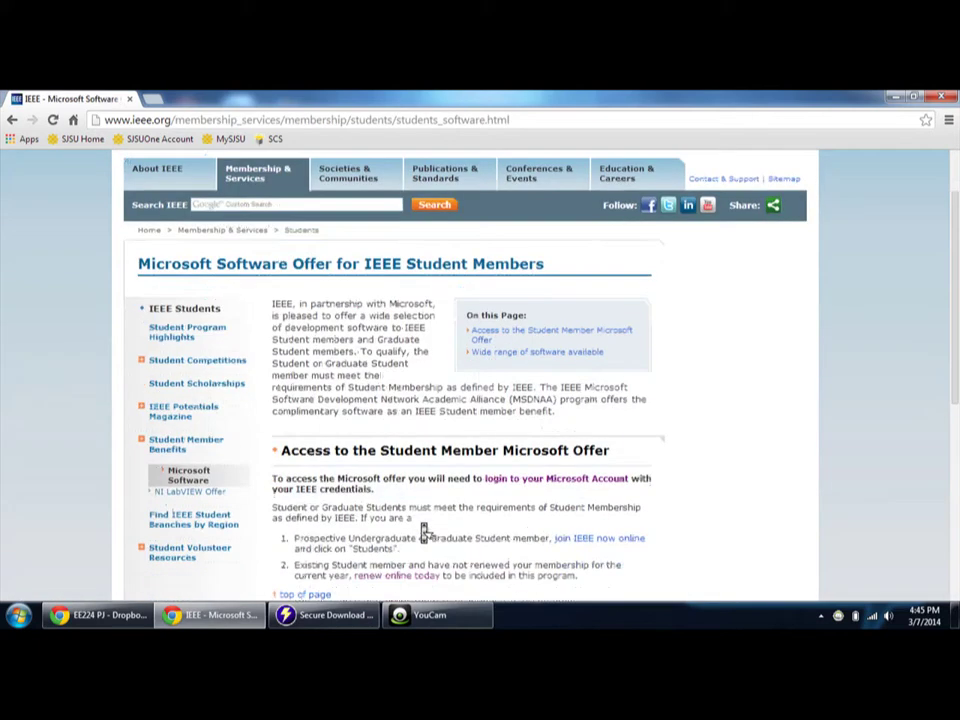
- Open the offer's IEEE sign-in and log in with the account e-mail and password
click(558, 456)
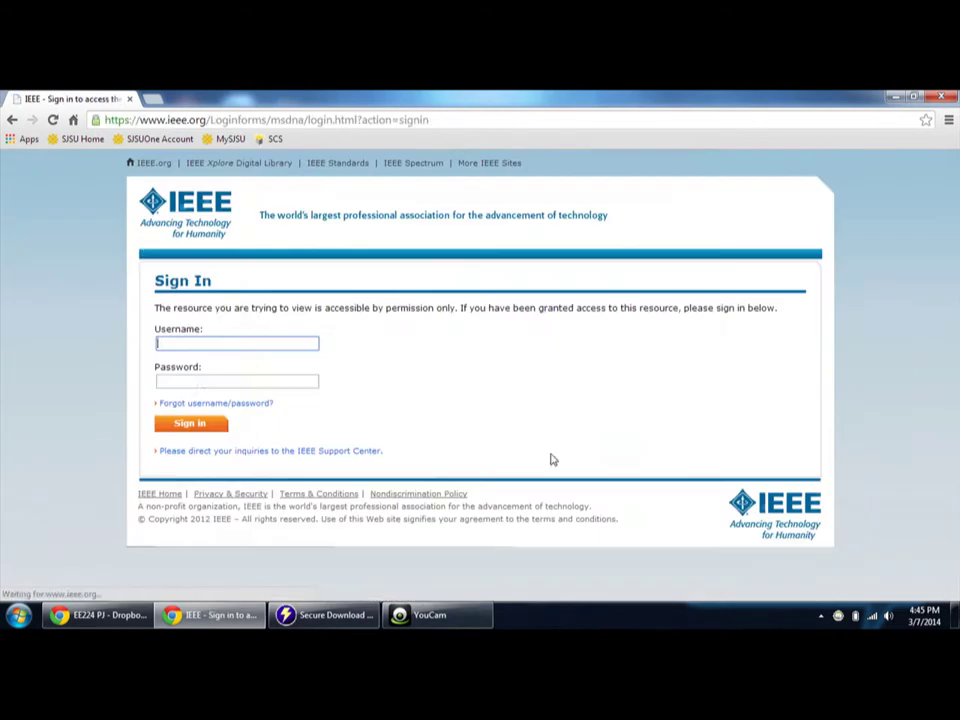
click(258, 341)
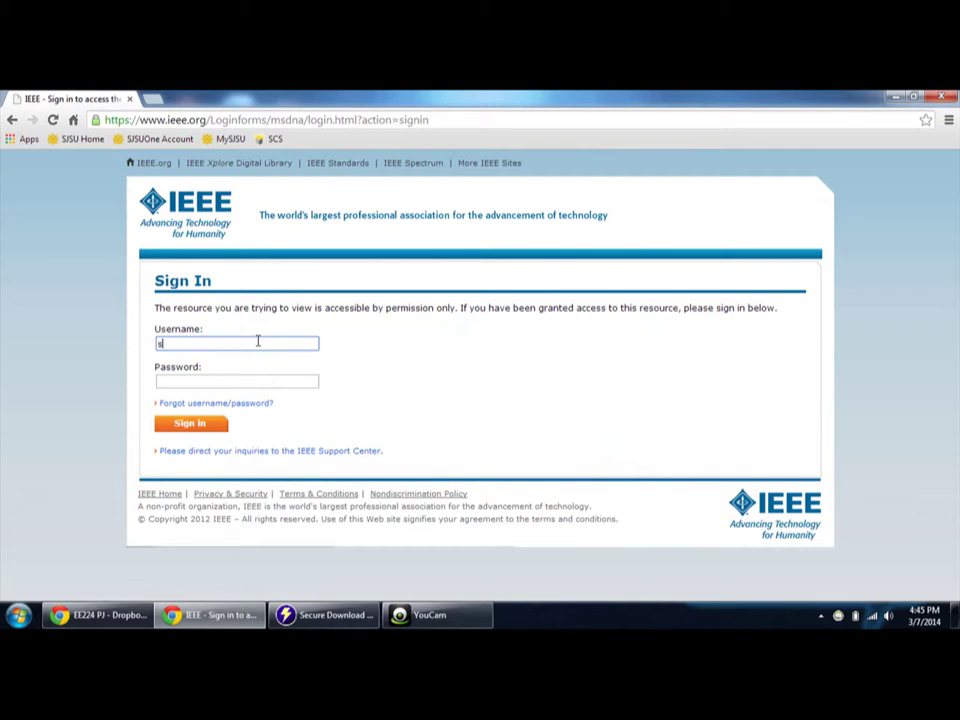
key(Tab)
text(••)
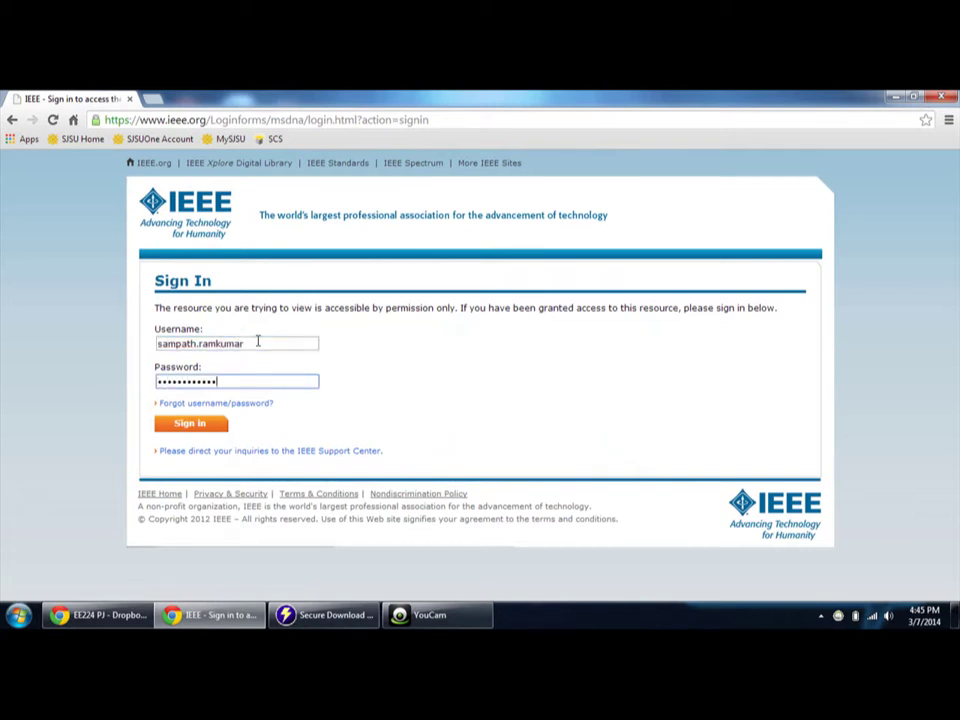
click(258, 341)
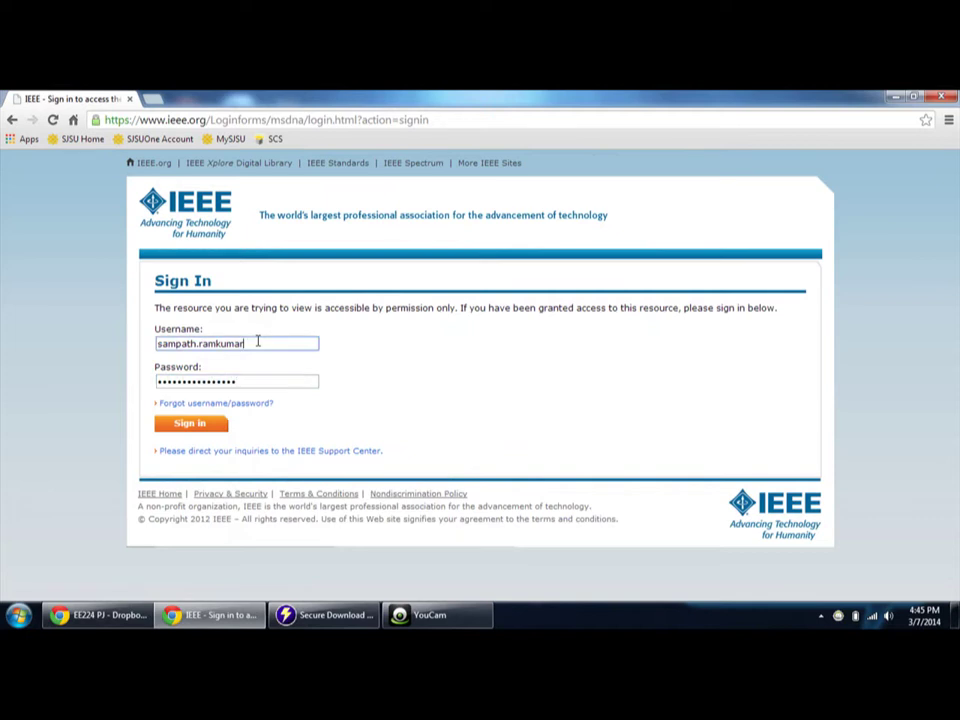
text(@lmail.com)
key(Tab)
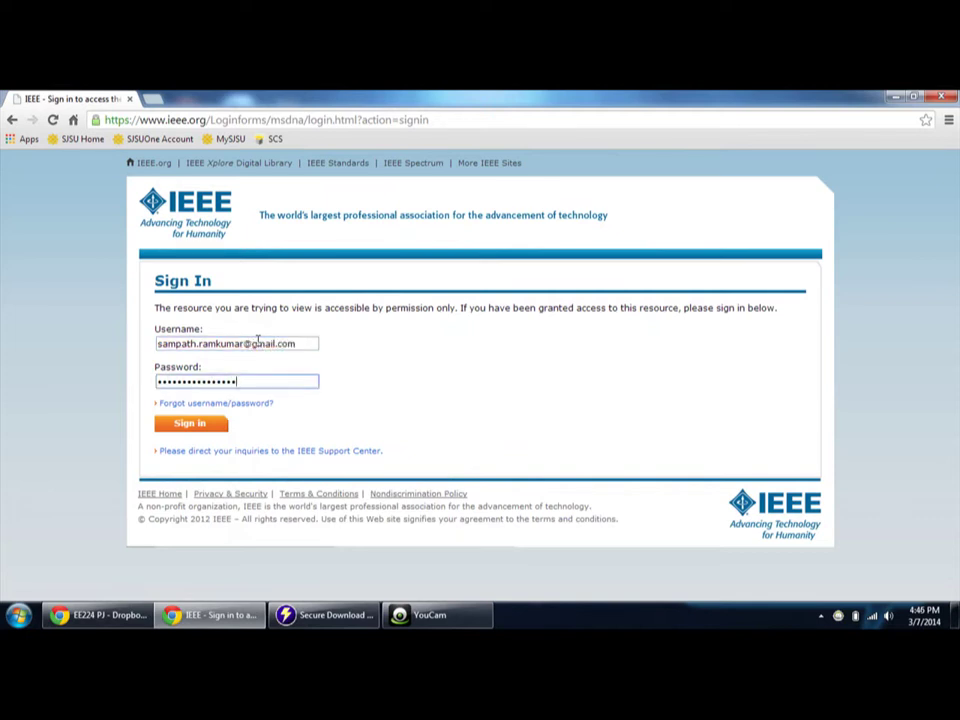
click(186, 426)
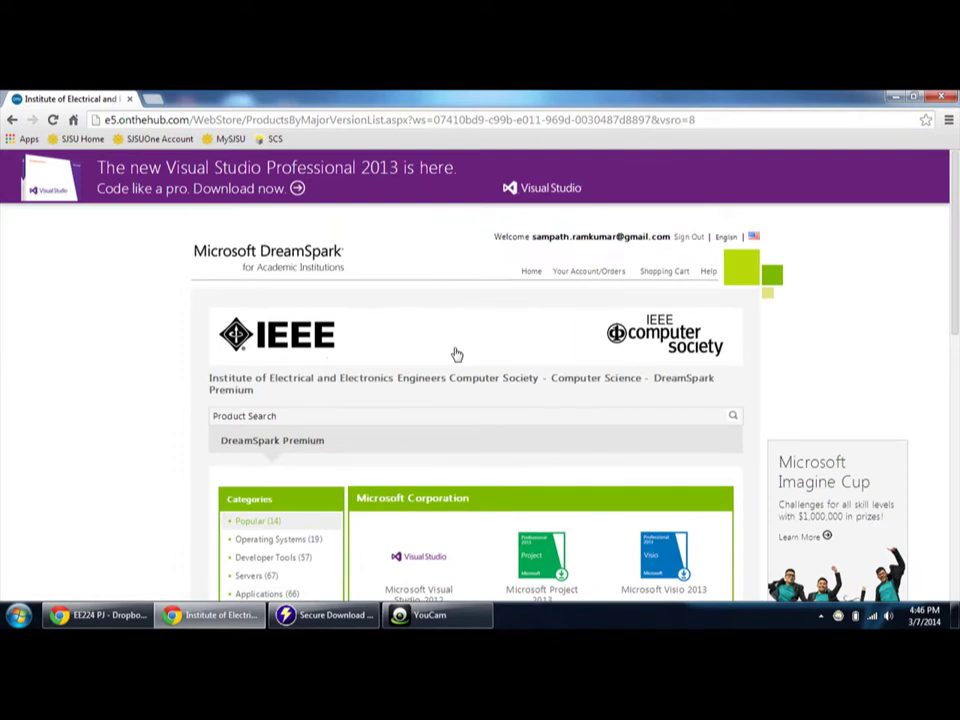
- Browse the DreamSpark store and list its Operating Systems category, including Windows 7 Service Pack and Windows XP
scroll(458, 357, down, 3)
scroll(458, 357, down, 3)
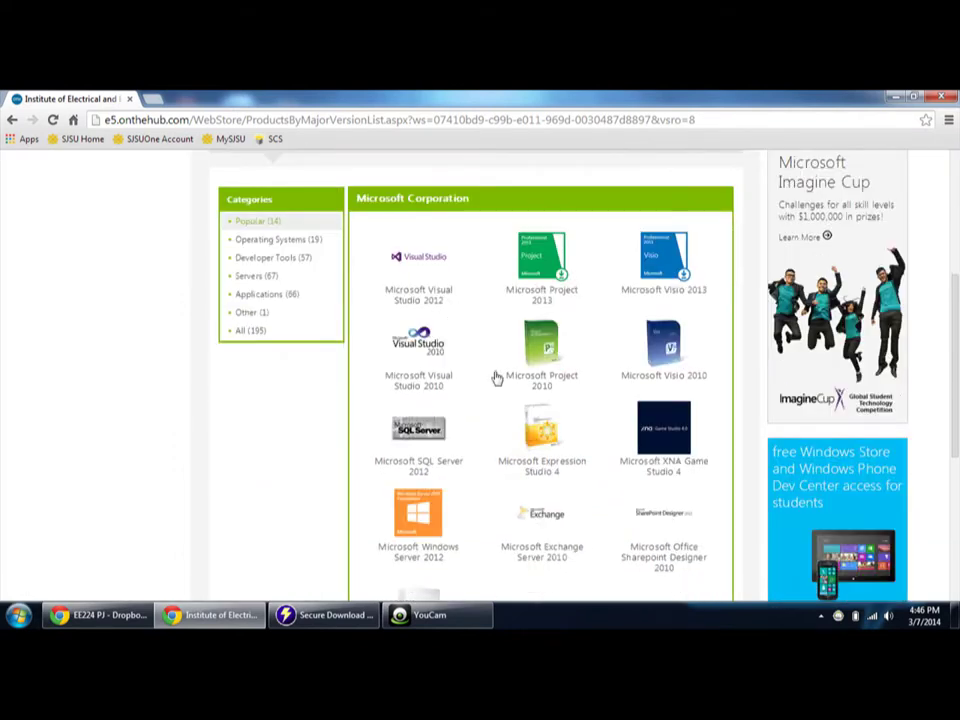
scroll(496, 379, up, 5)
scroll(450, 386, down, 3)
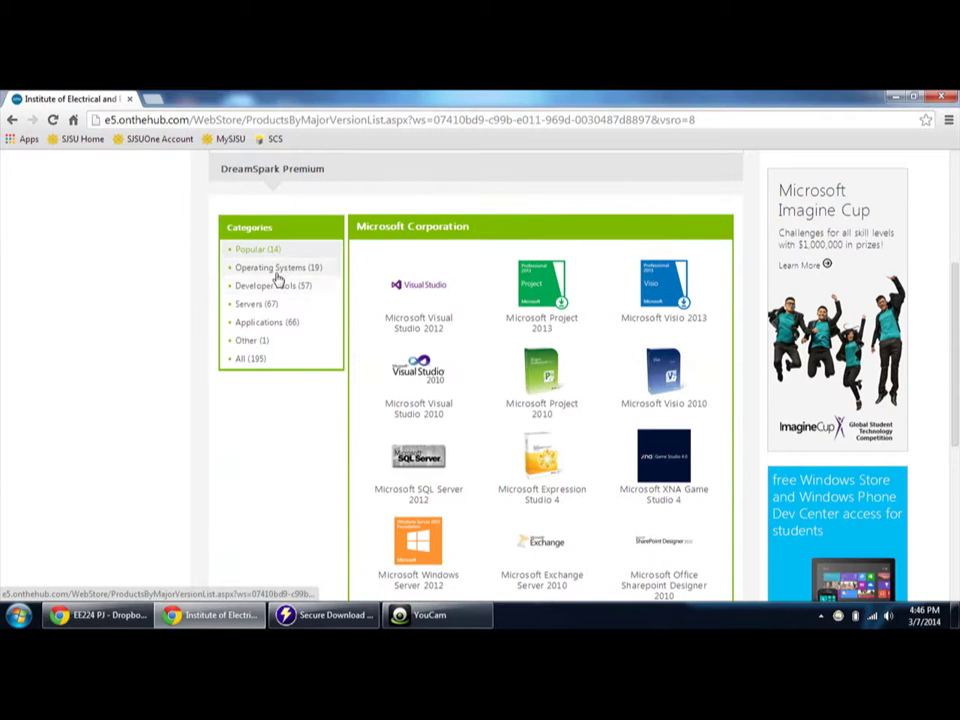
click(276, 268)
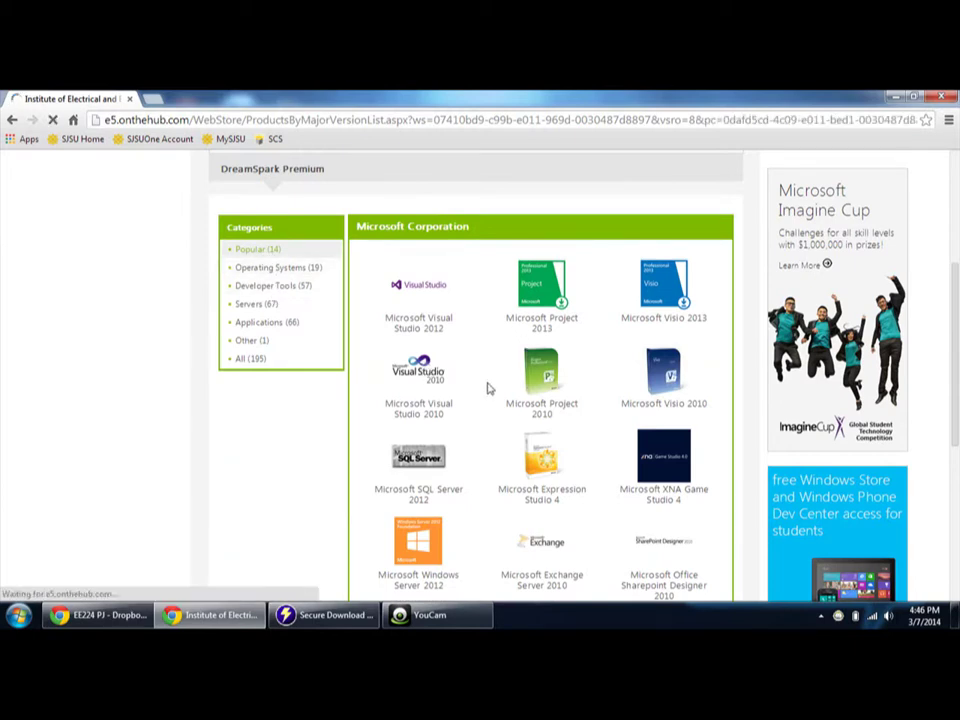
scroll(497, 415, down, 5)
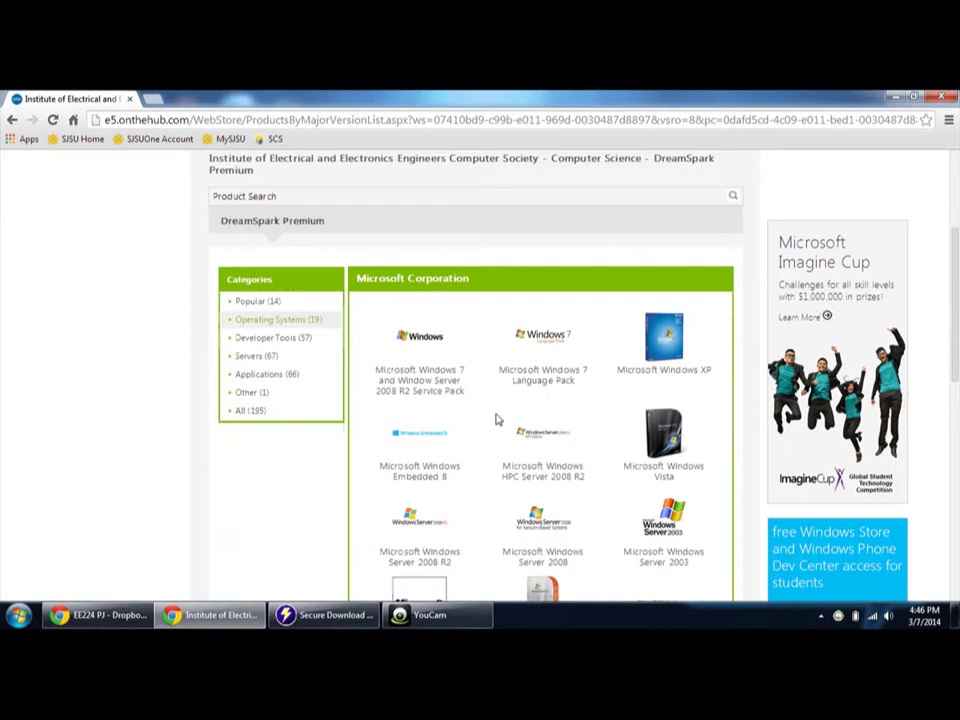
scroll(497, 418, up, 4)
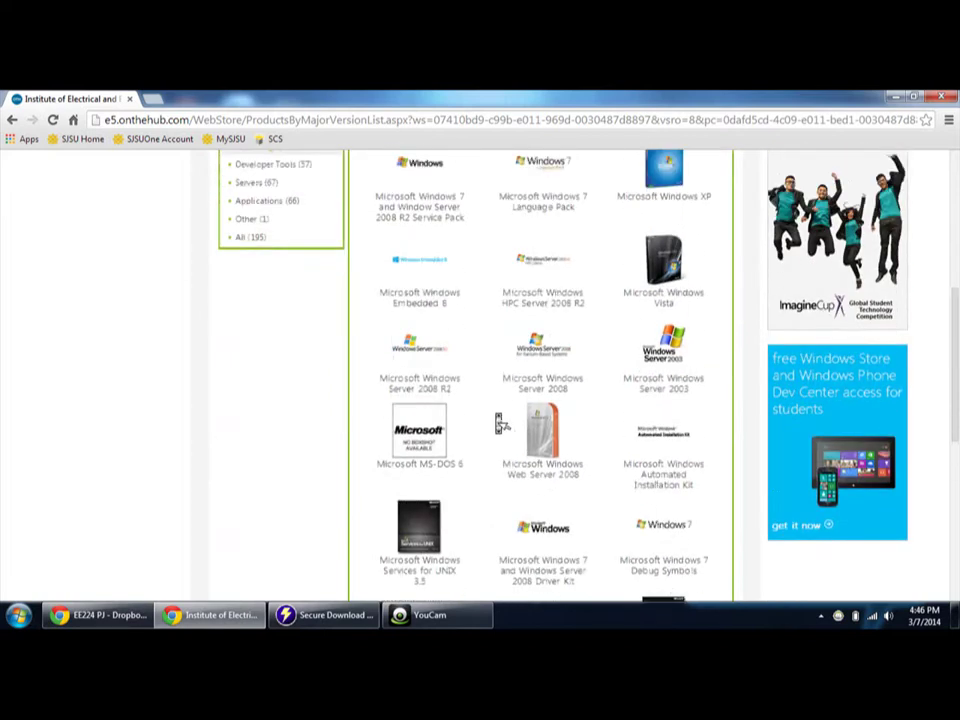
scroll(497, 418, down, 3)
scroll(499, 422, up, 5)
scroll(497, 420, up, 1)
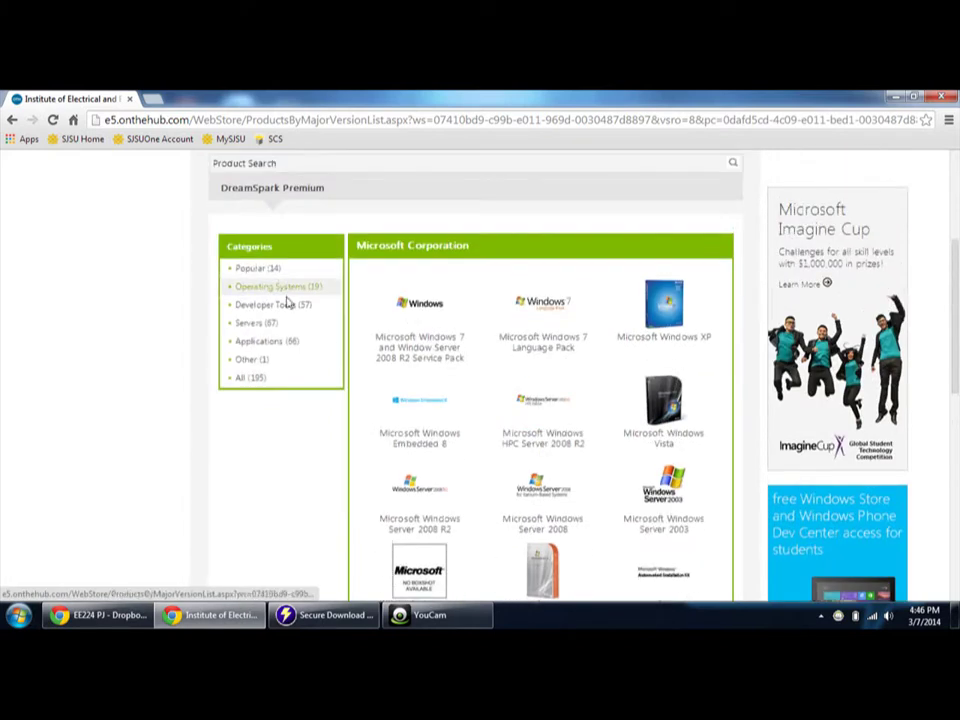
scroll(370, 382, up, 3)
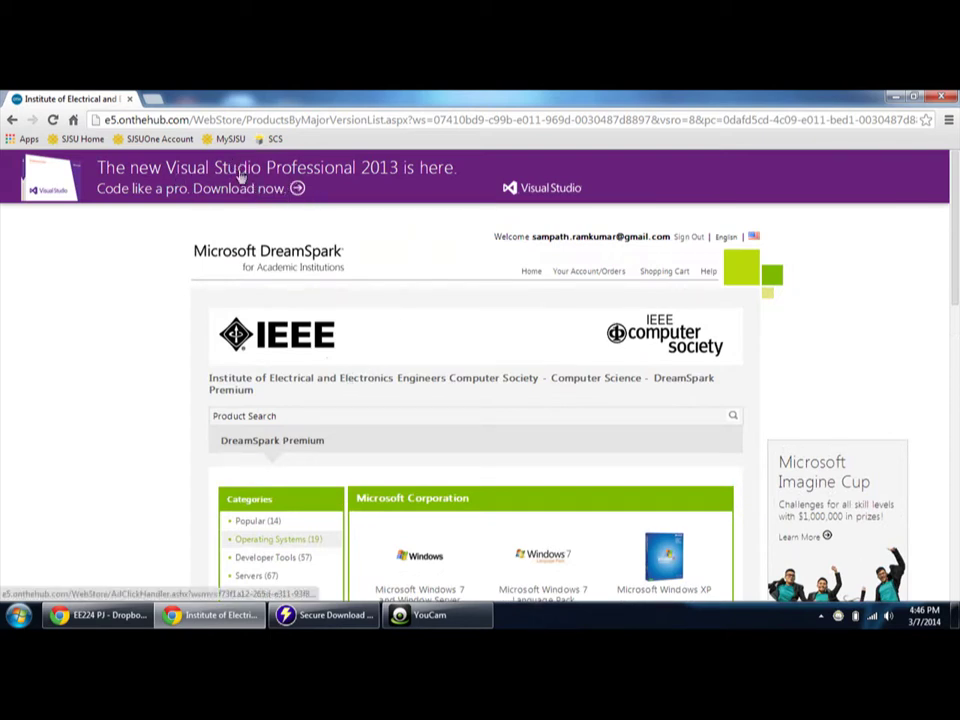
click(297, 190)
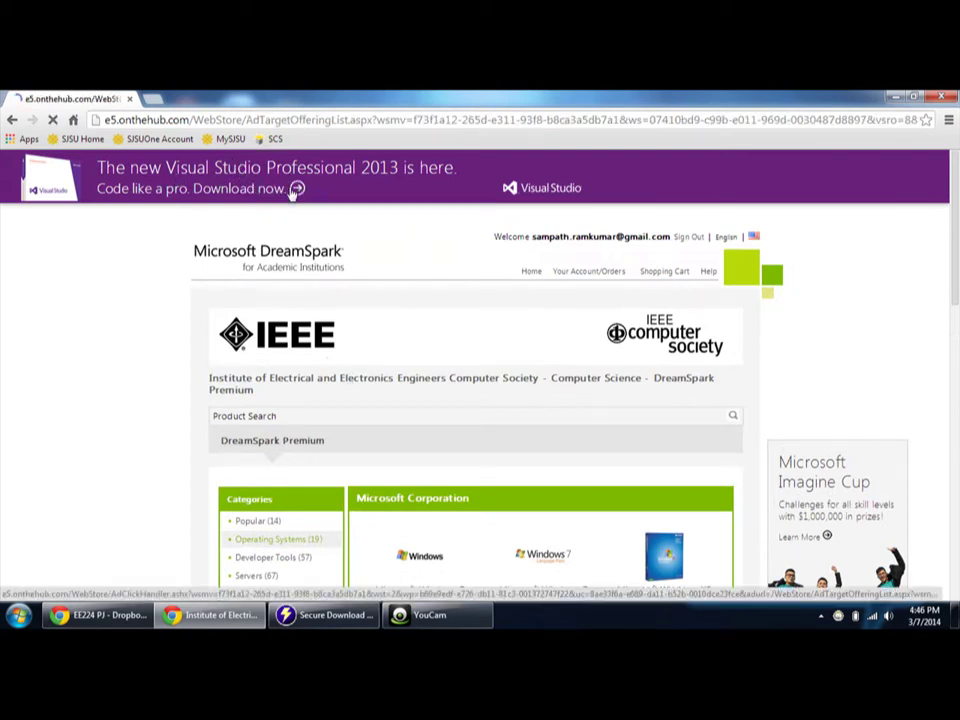
scroll(418, 361, down, 2)
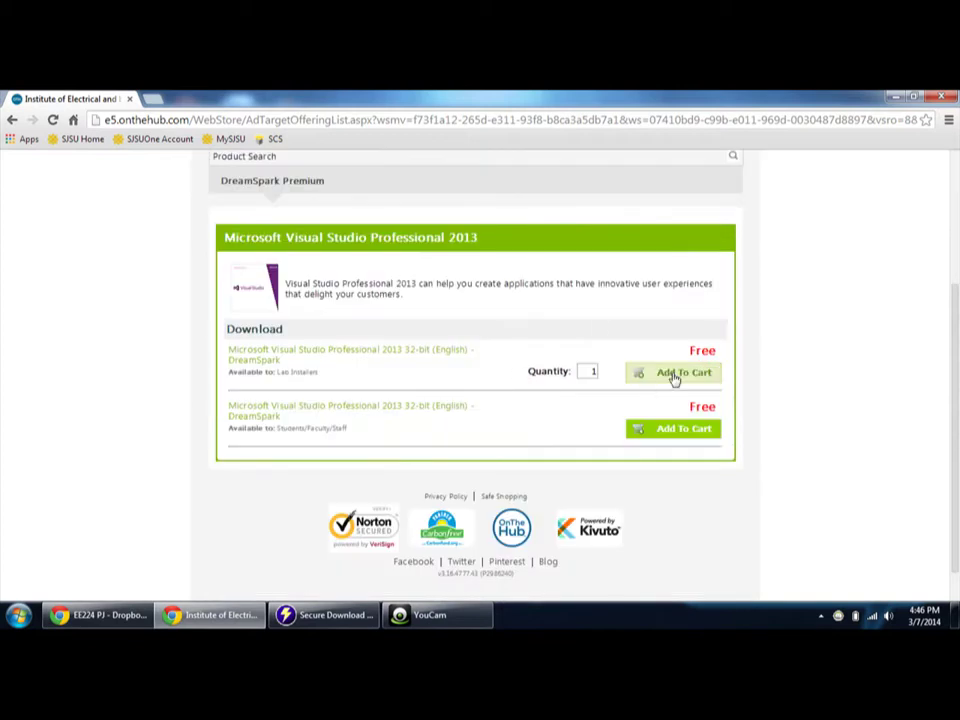
click(677, 373)
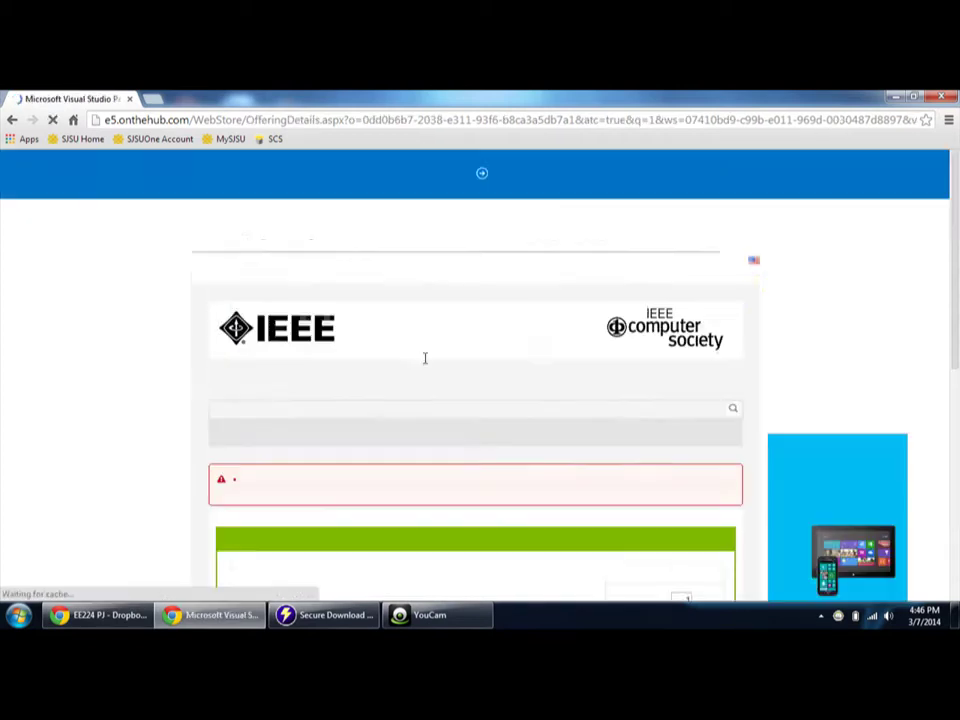
scroll(430, 420, down, 2)
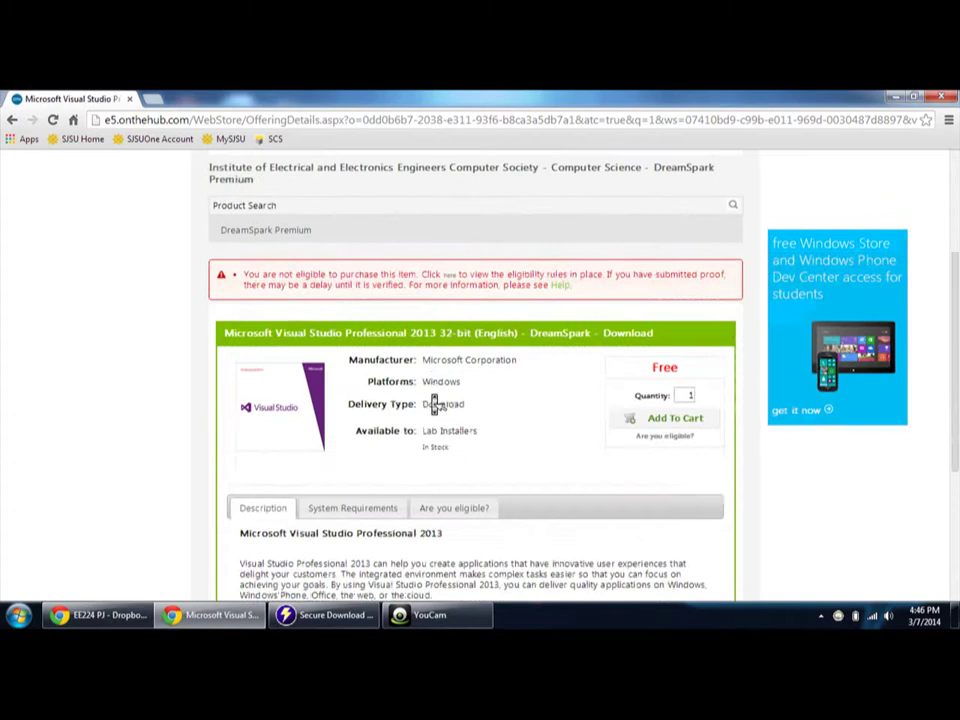
scroll(434, 403, down, 1)
scroll(434, 400, up, 1)
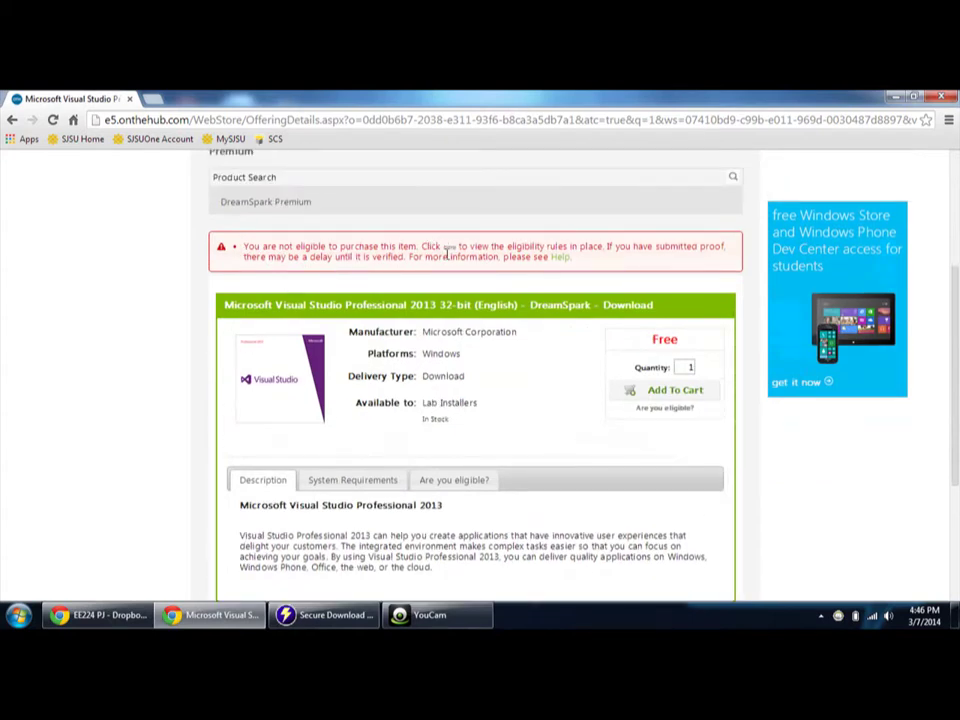
scroll(330, 297, up, 2)
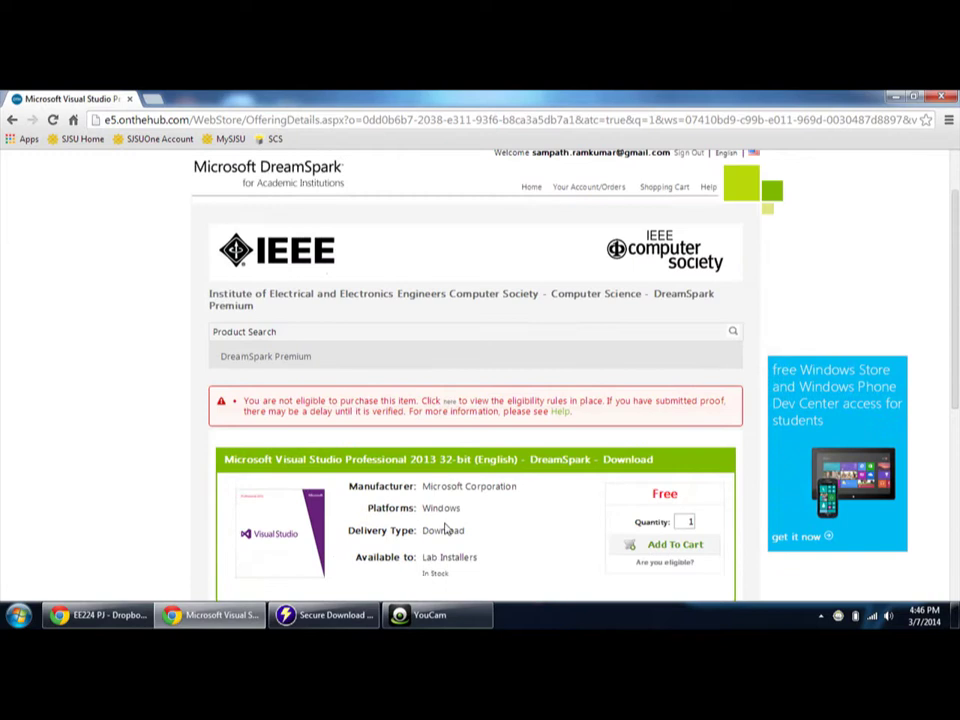
click(12, 119)
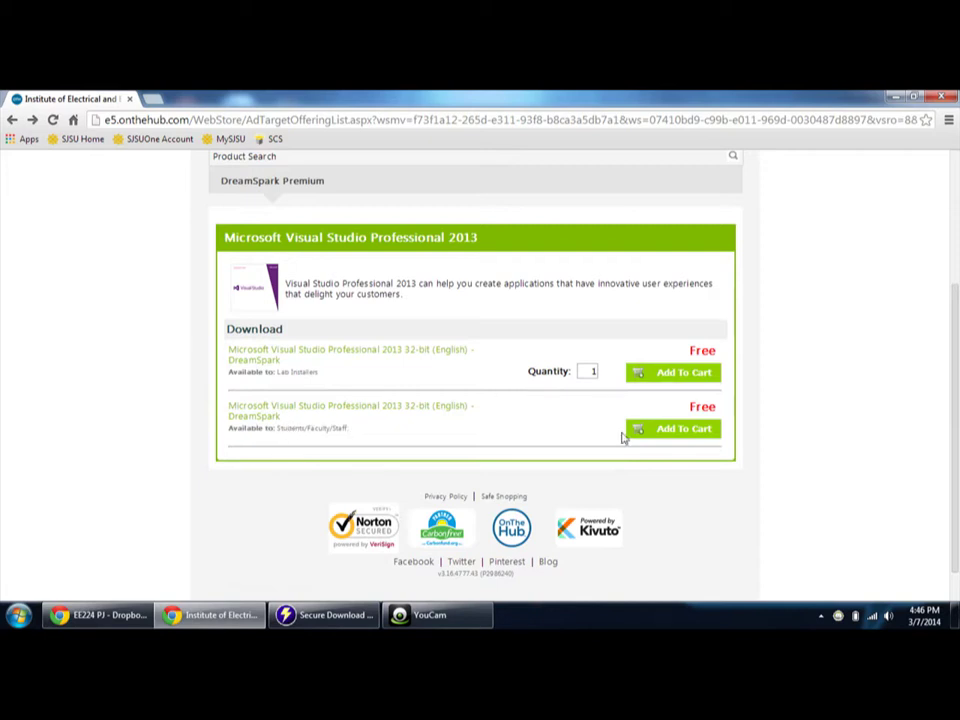
- Add the $0.00 Students/Faculty/Staff Visual Studio Professional 2013 to the cart and check out to the EULA
click(688, 432)
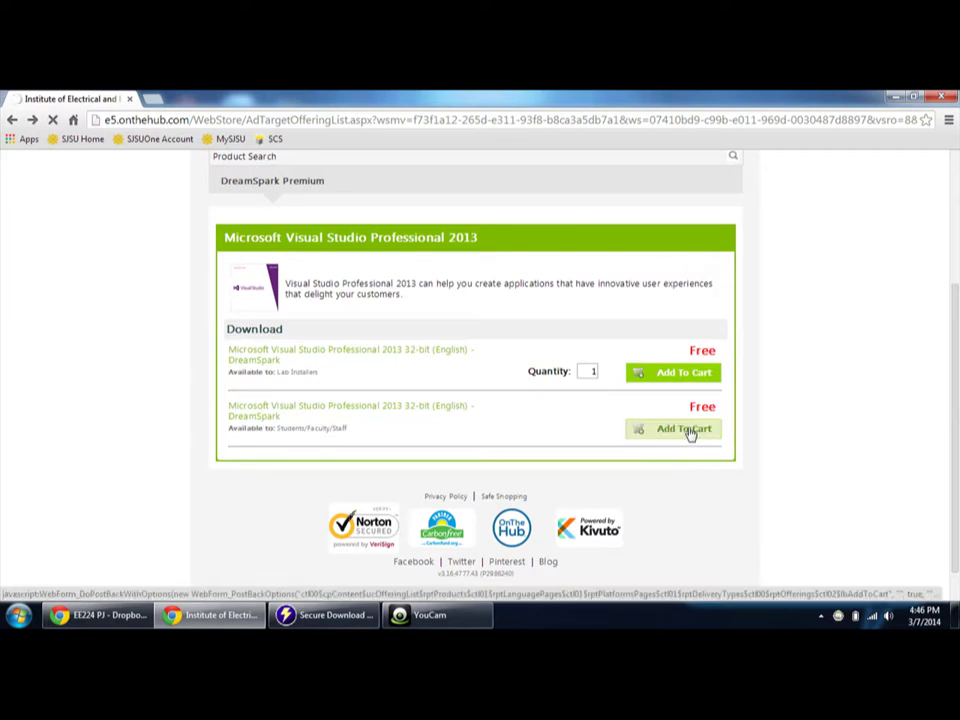
scroll(489, 469, down, 3)
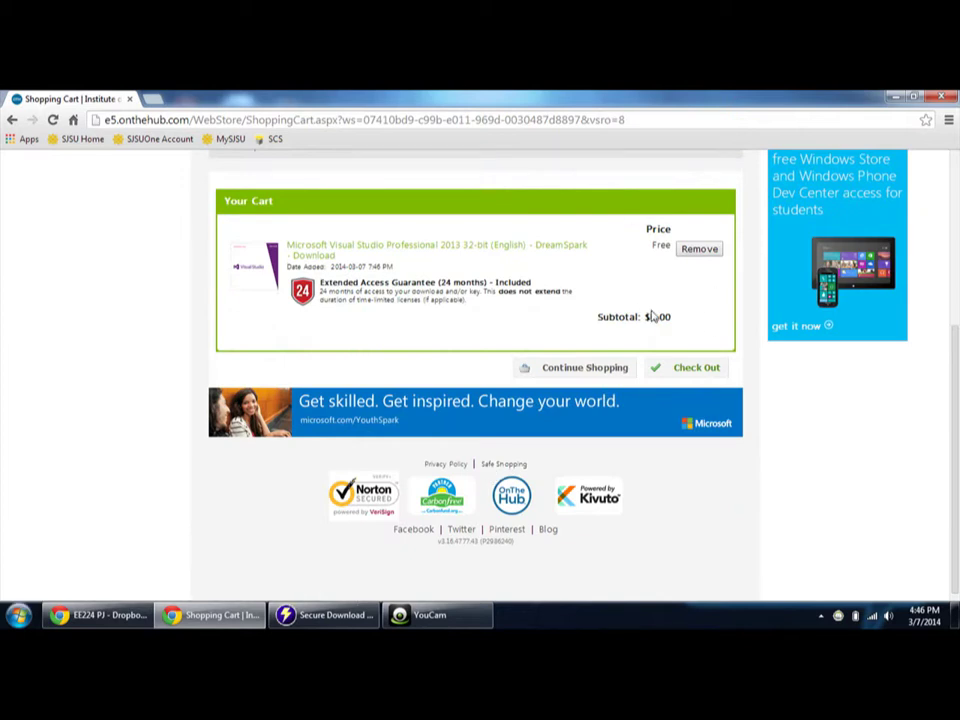
click(690, 375)
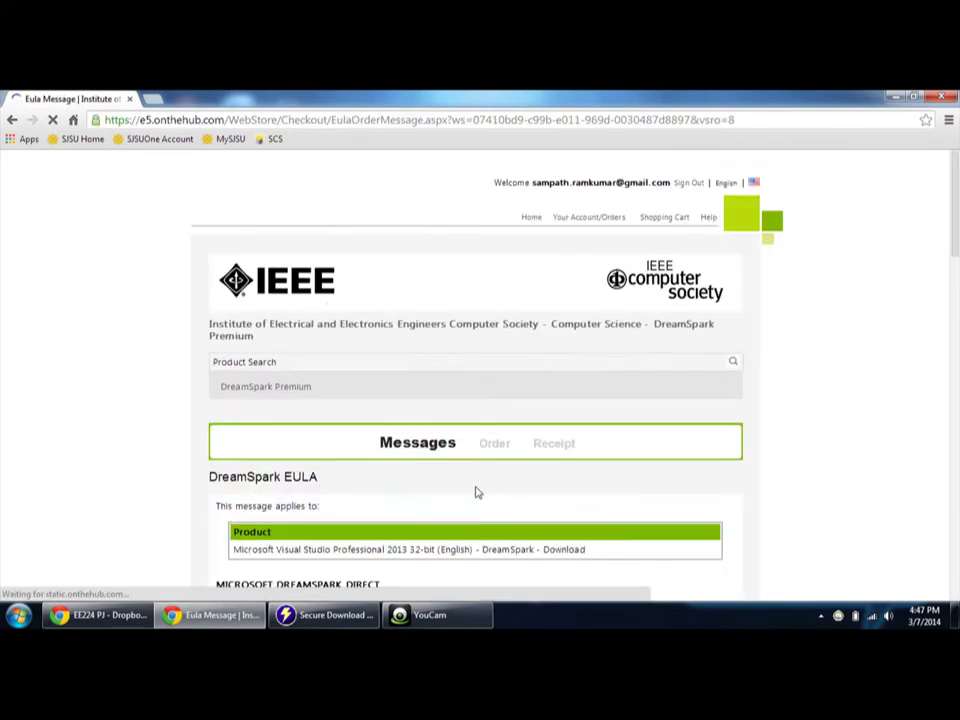
scroll(477, 494, down, 3)
scroll(477, 494, down, 15)
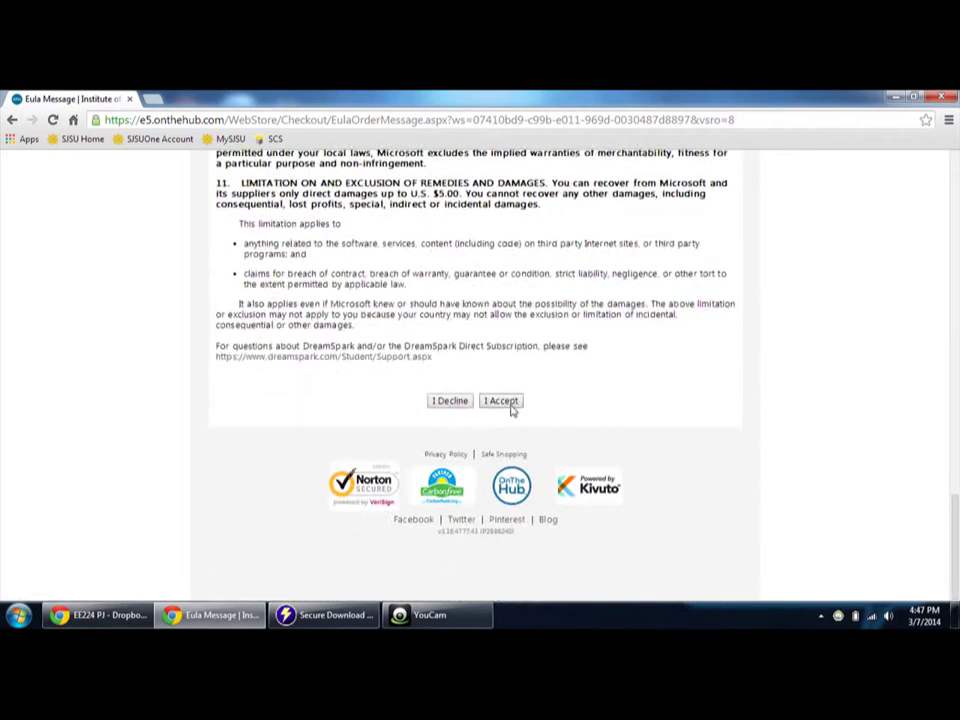
- Accept the EULA and place the free Visual Studio Professional 2013 order, reviewing the receipt's items
click(510, 404)
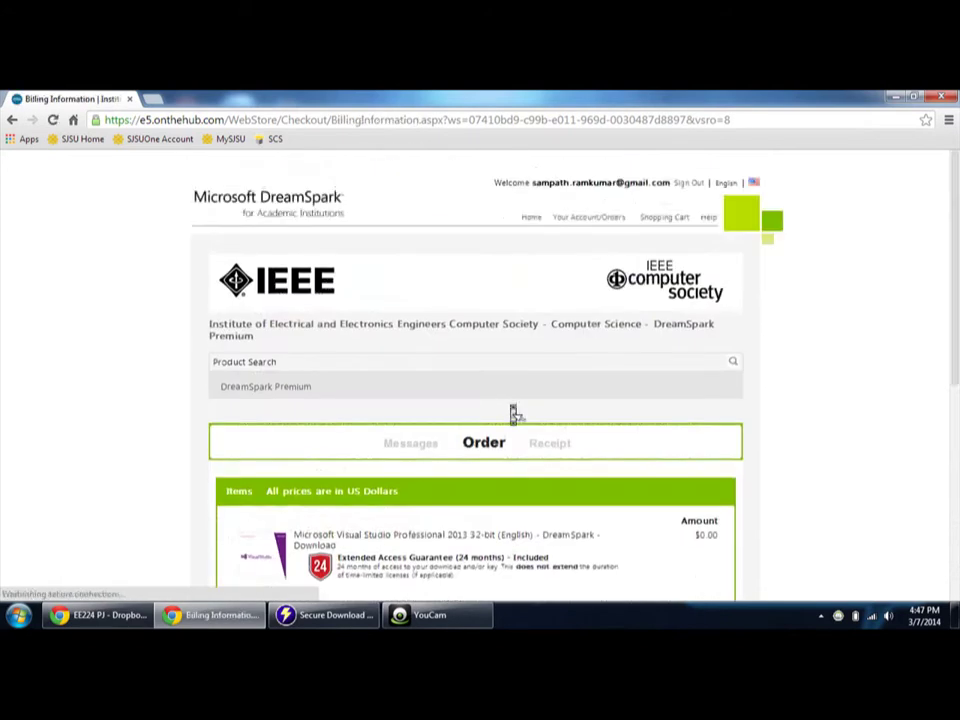
scroll(513, 413, down, 3)
scroll(513, 413, down, 1)
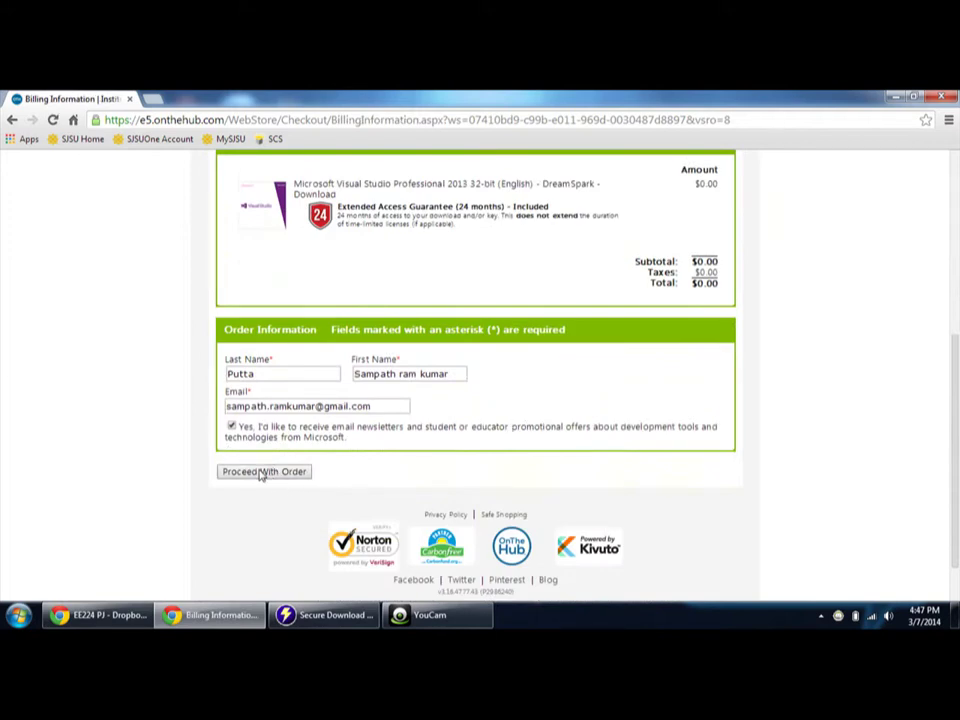
click(260, 476)
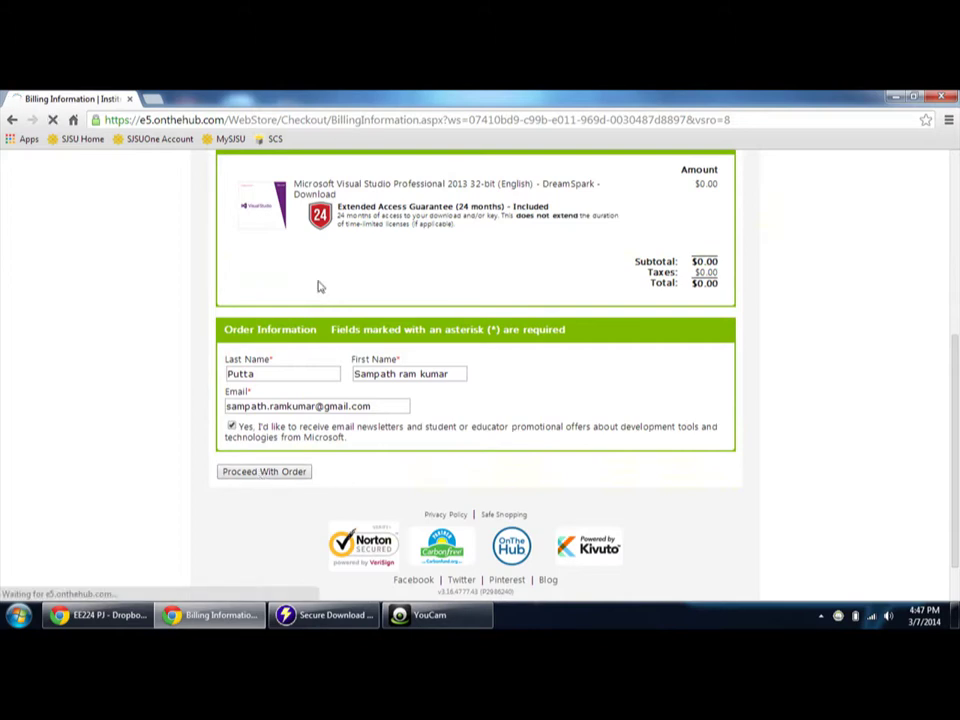
scroll(499, 407, down, 5)
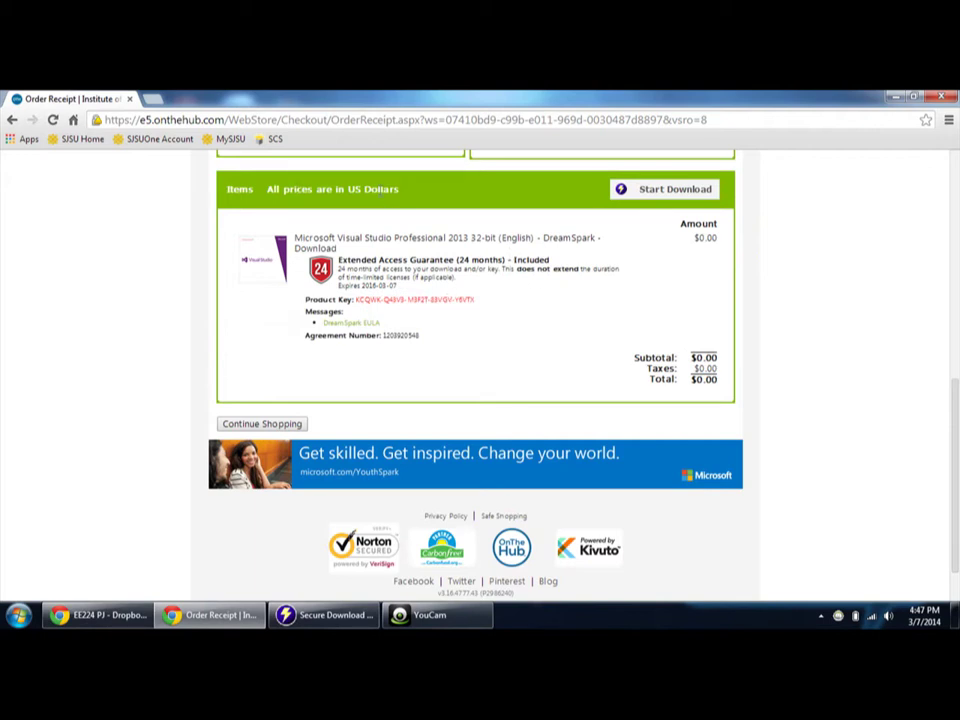
- Download the Secure Download Manager installer, letting Orbit Downloader run this time
click(675, 189)
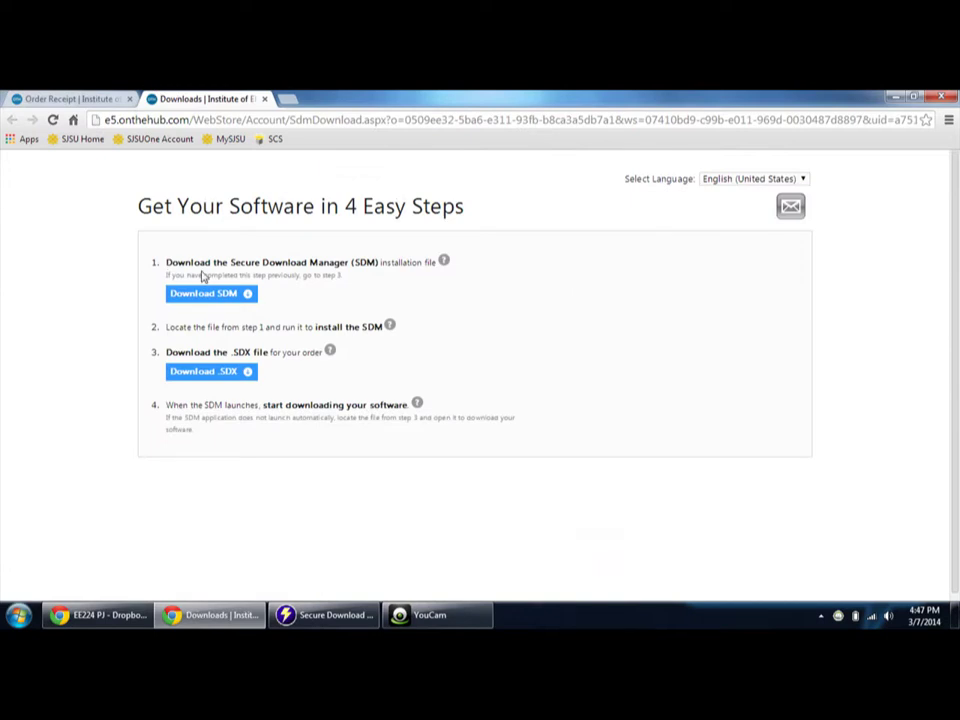
click(210, 294)
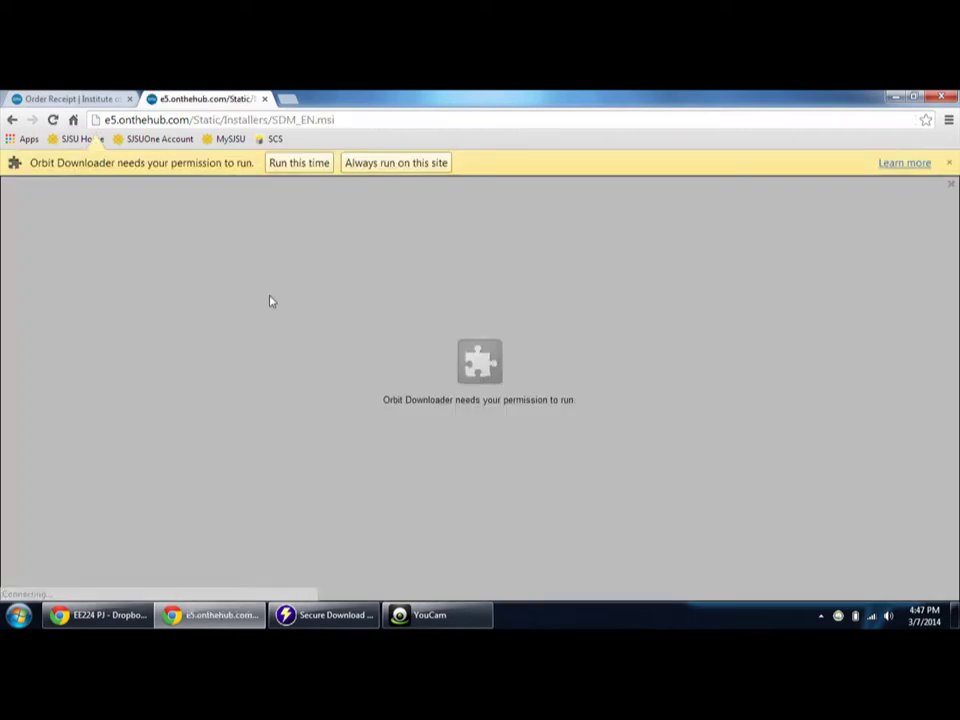
click(321, 164)
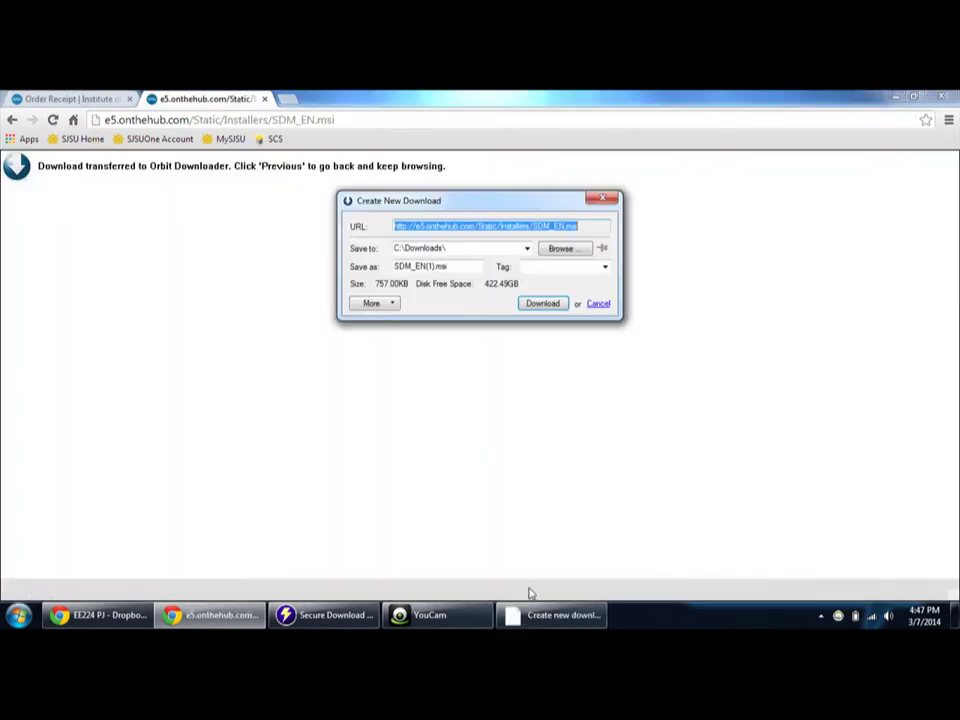
click(540, 304)
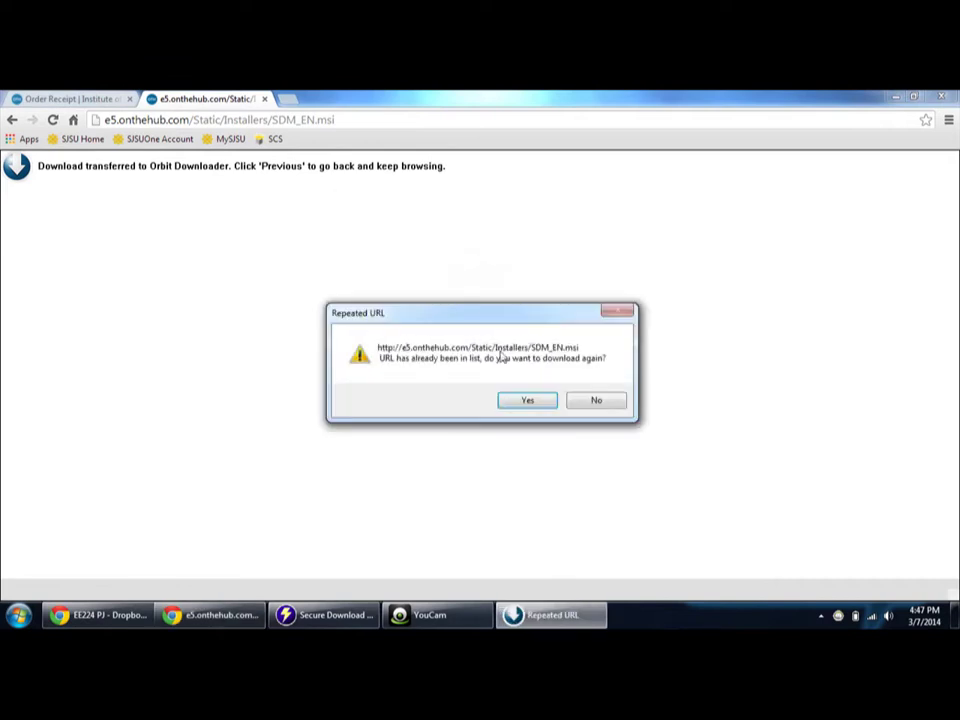
click(544, 400)
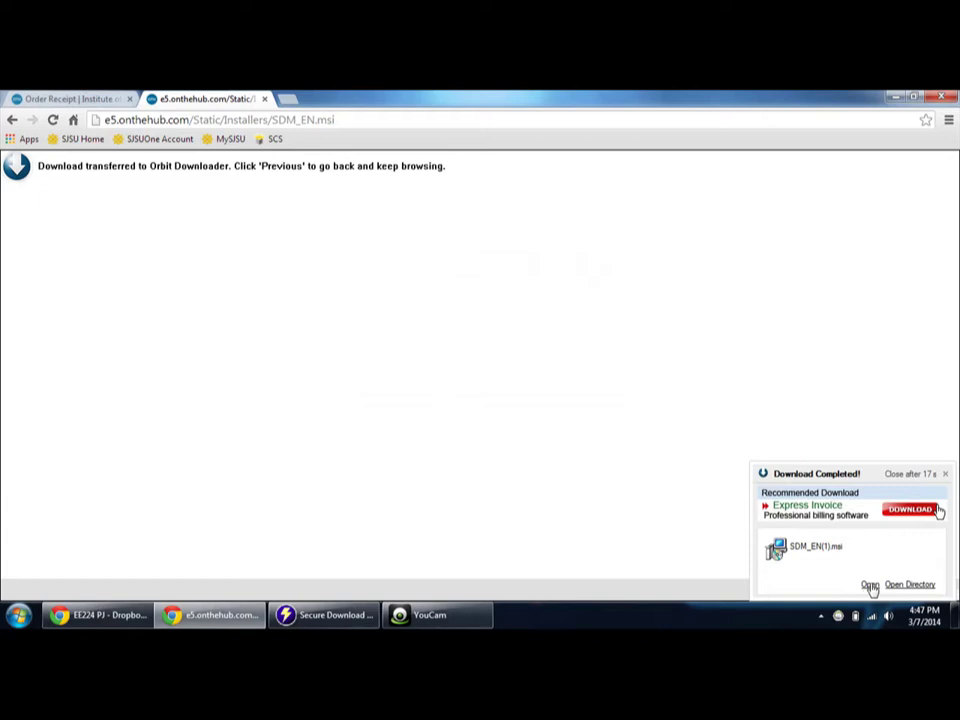
- Run the installer to repair Secure Download Manager and close it when finished
click(869, 583)
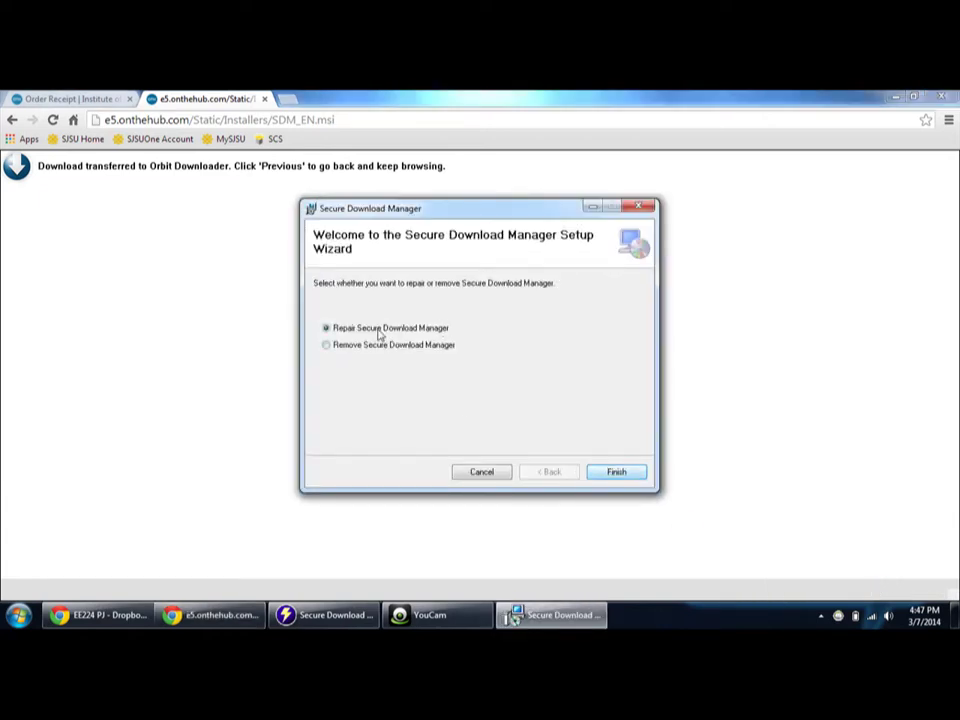
click(613, 473)
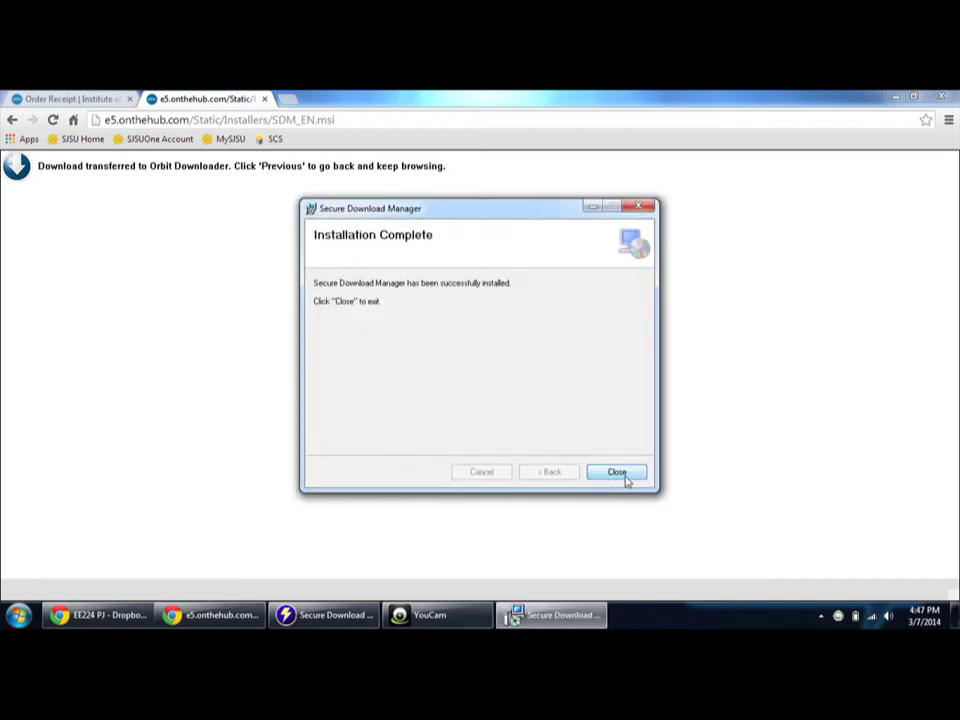
click(622, 476)
- Return to the 4 Easy Steps download page and save the order's .SDX file
click(114, 97)
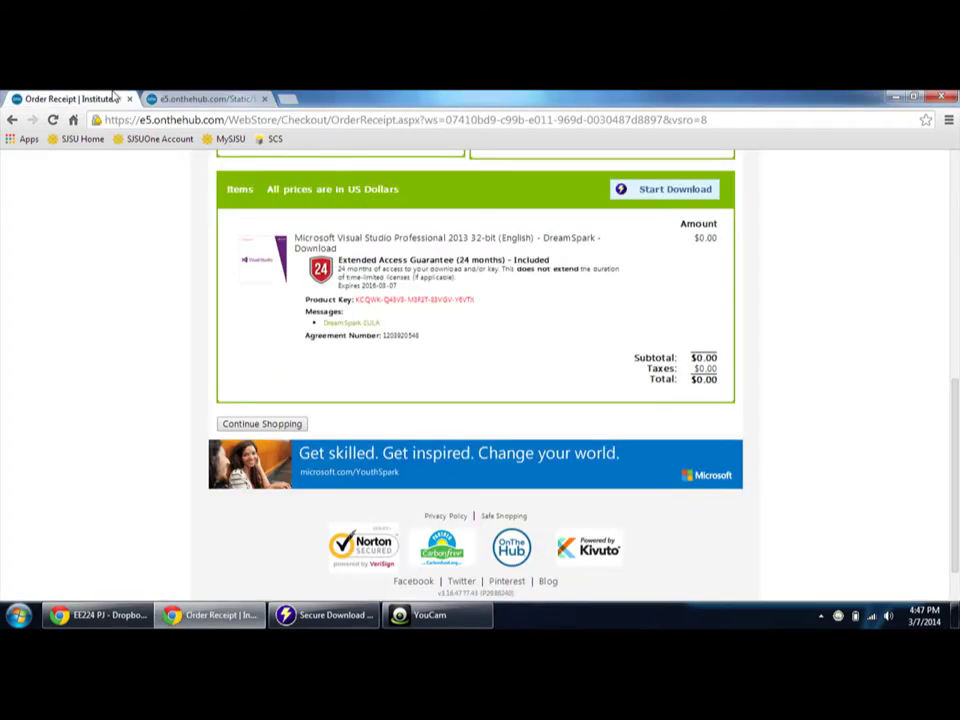
click(238, 96)
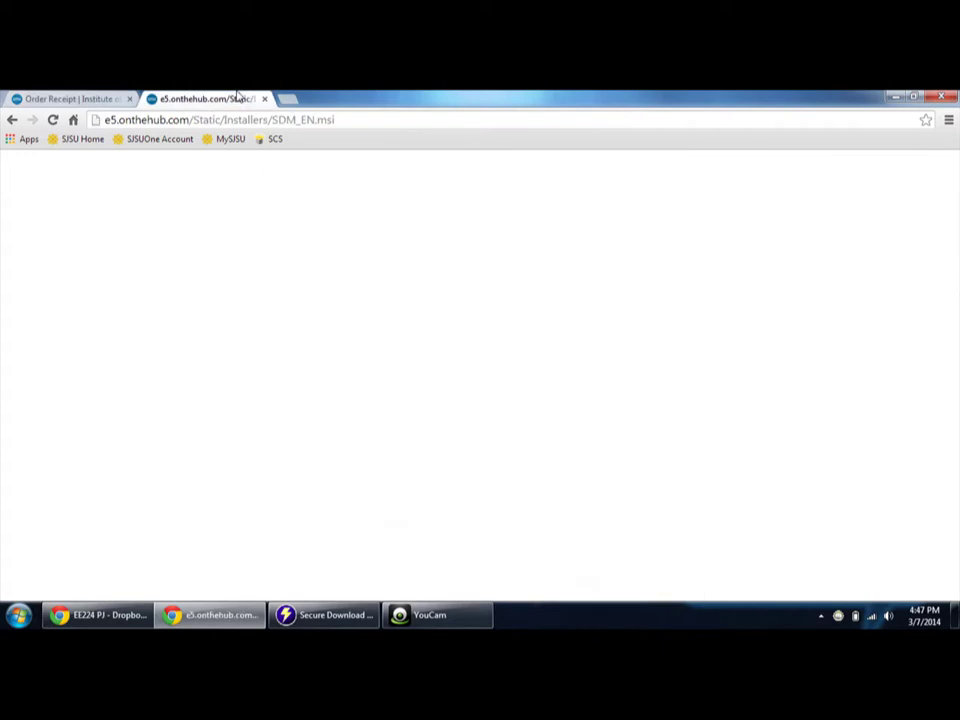
click(12, 119)
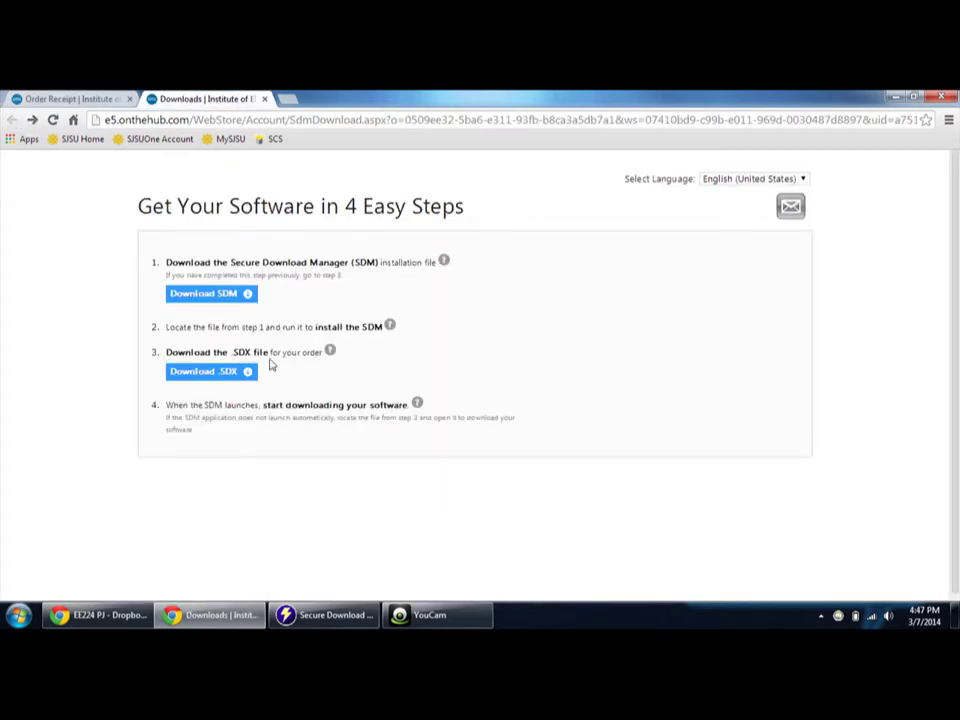
click(212, 375)
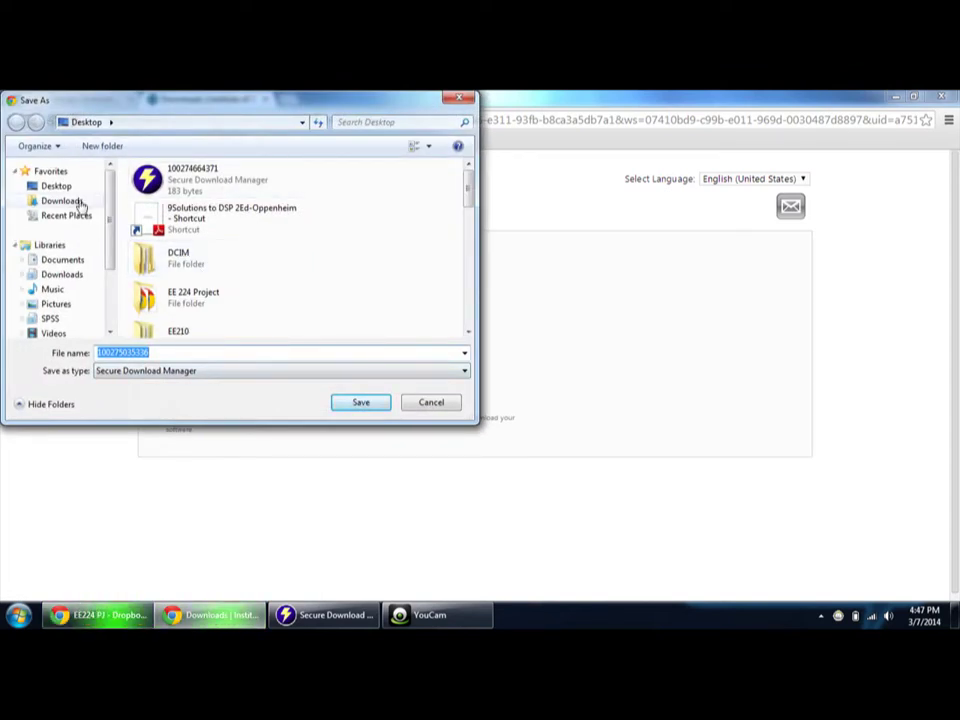
click(366, 404)
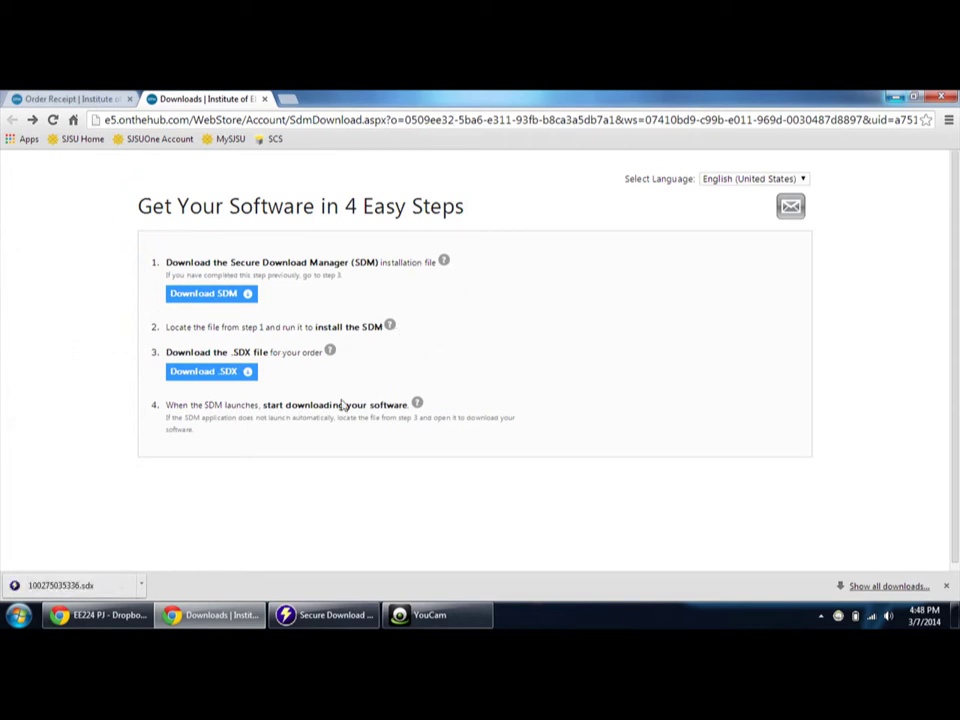
- Bring up Secure Download Manager, scroll through the earlier order's Windows items, then close it
click(321, 615)
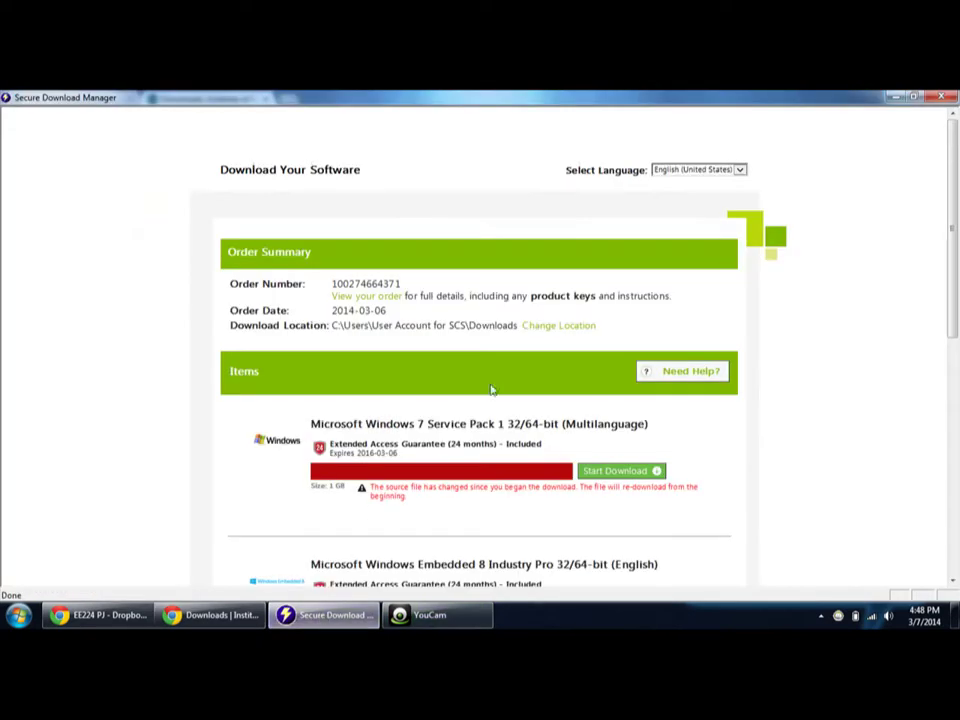
scroll(756, 418, down, 5)
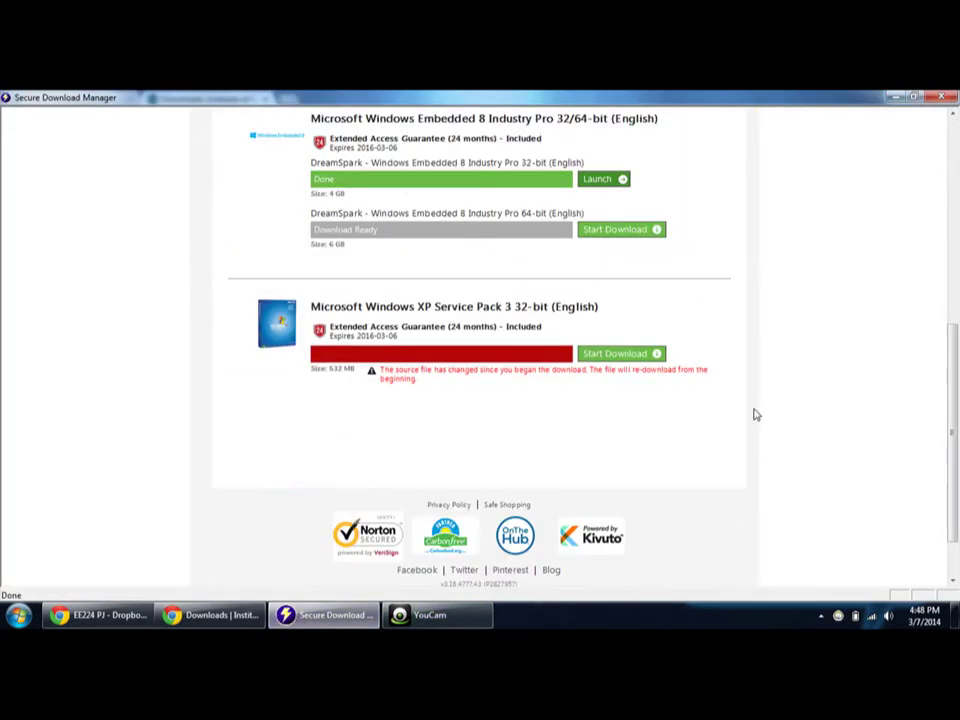
scroll(666, 388, up, 6)
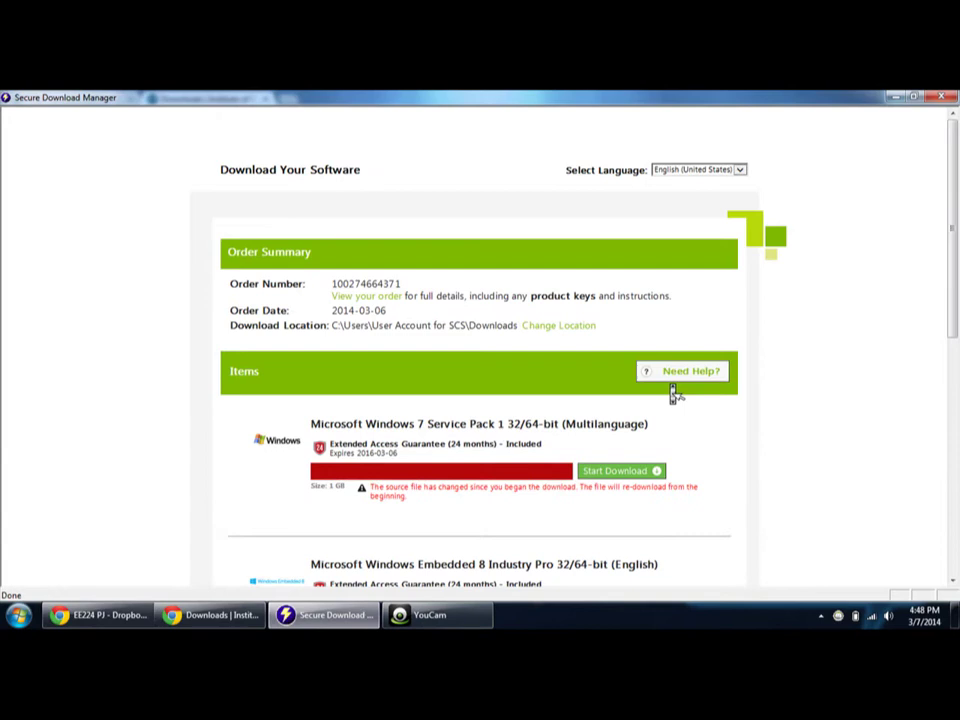
scroll(675, 392, down, 1)
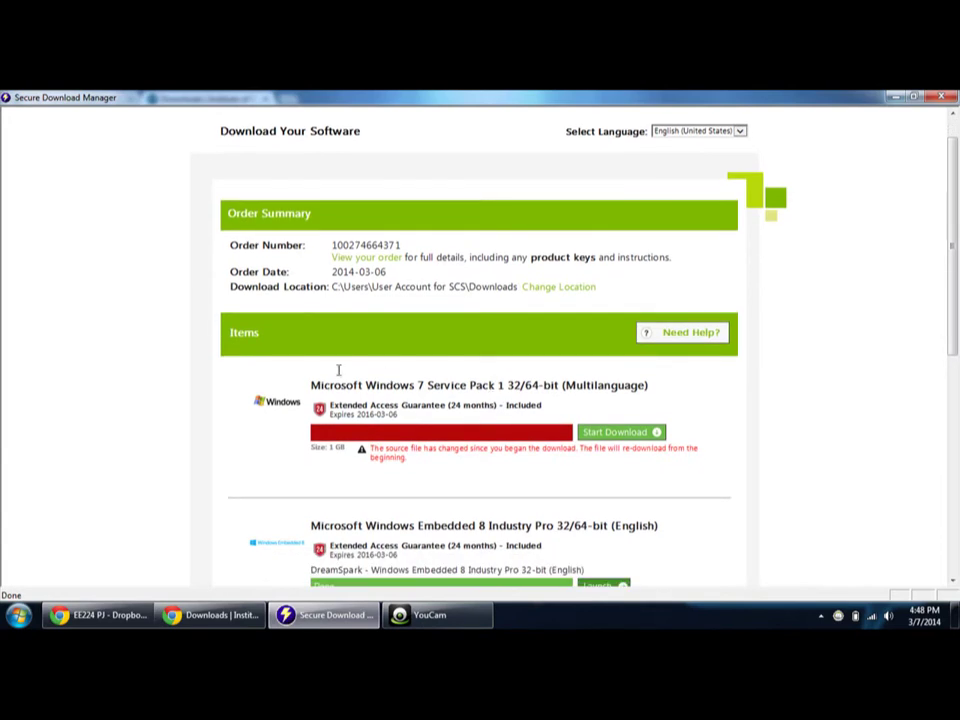
scroll(611, 341, down, 4)
scroll(612, 342, up, 3)
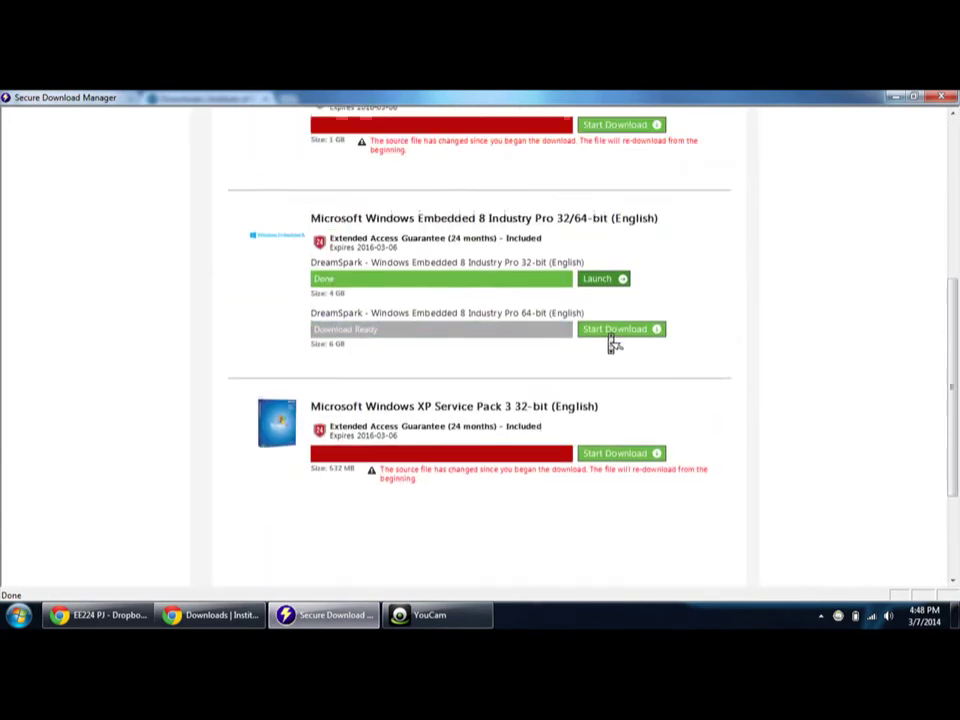
scroll(611, 340, up, 1)
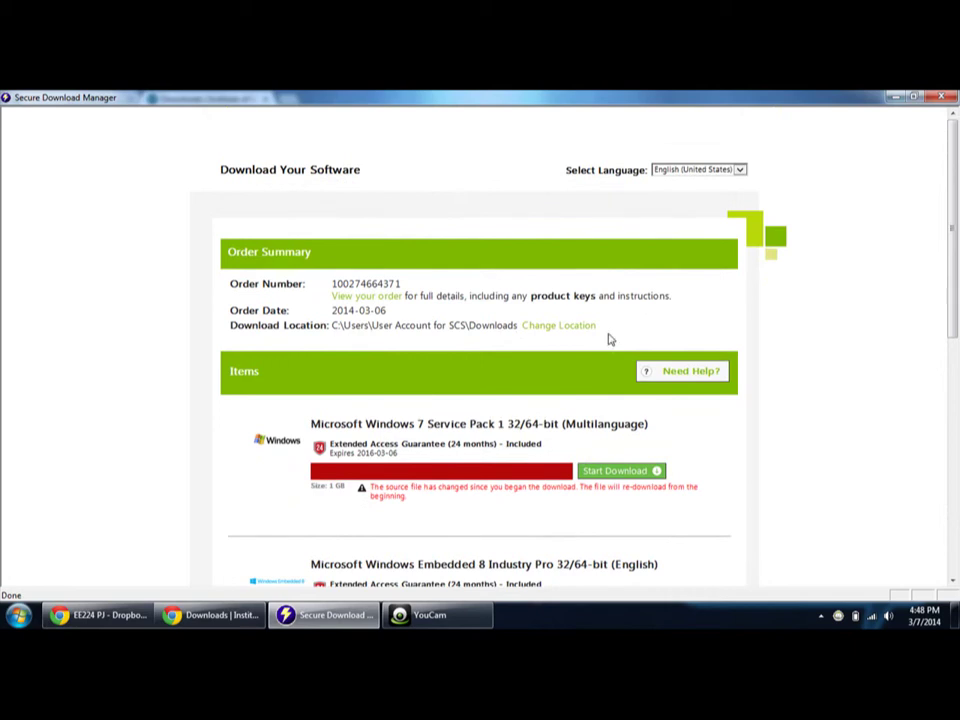
click(943, 97)
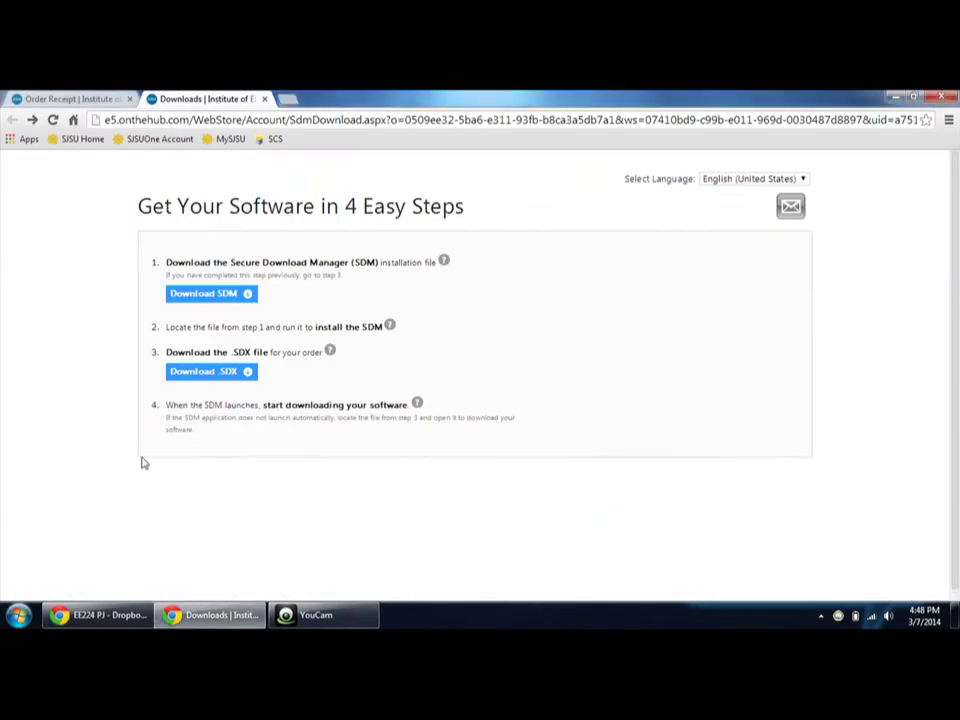
- Launch Secure Download Manager by opening the new .sdx file from Chrome's downloads list
key(ctrl+j)
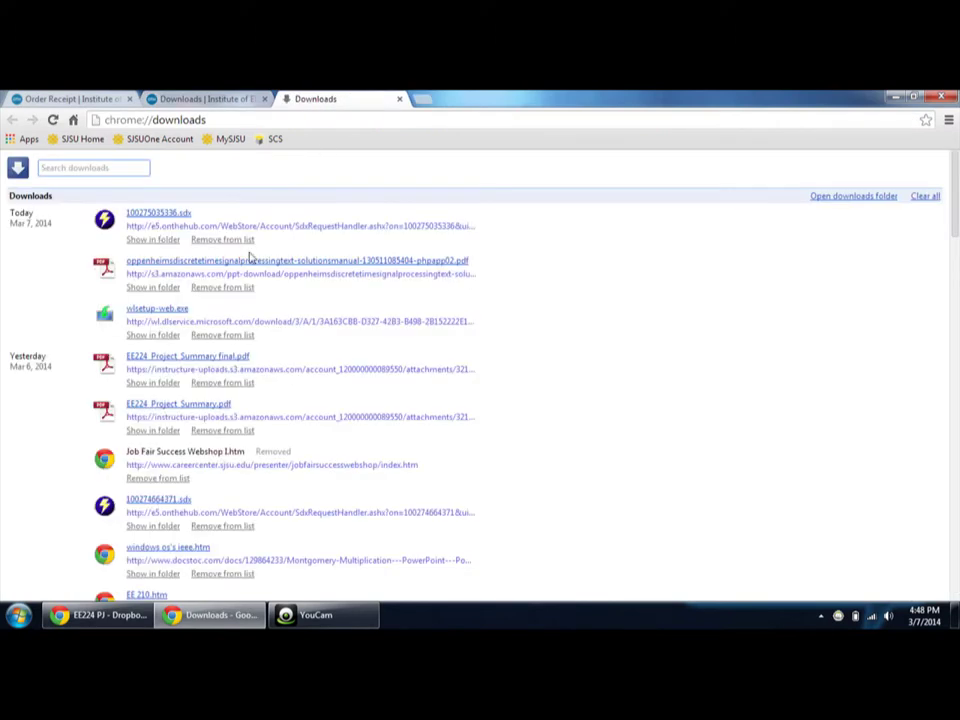
click(170, 216)
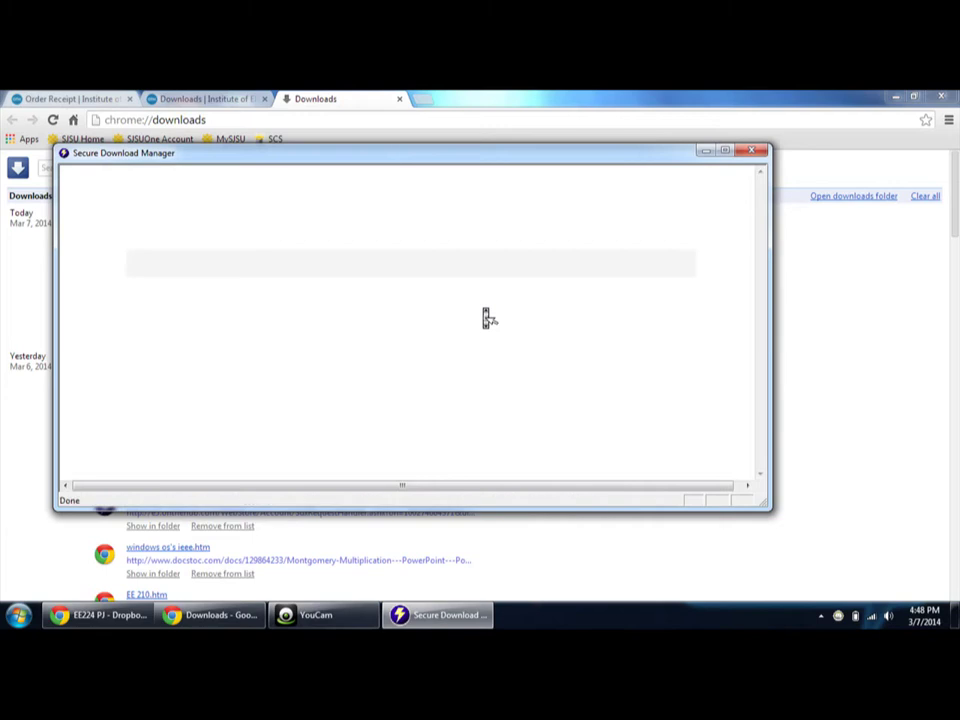
- Start the 2 GB Visual Studio Professional 2013 32-bit English download and open Windows Explorer's Computer view
scroll(484, 314, down, 3)
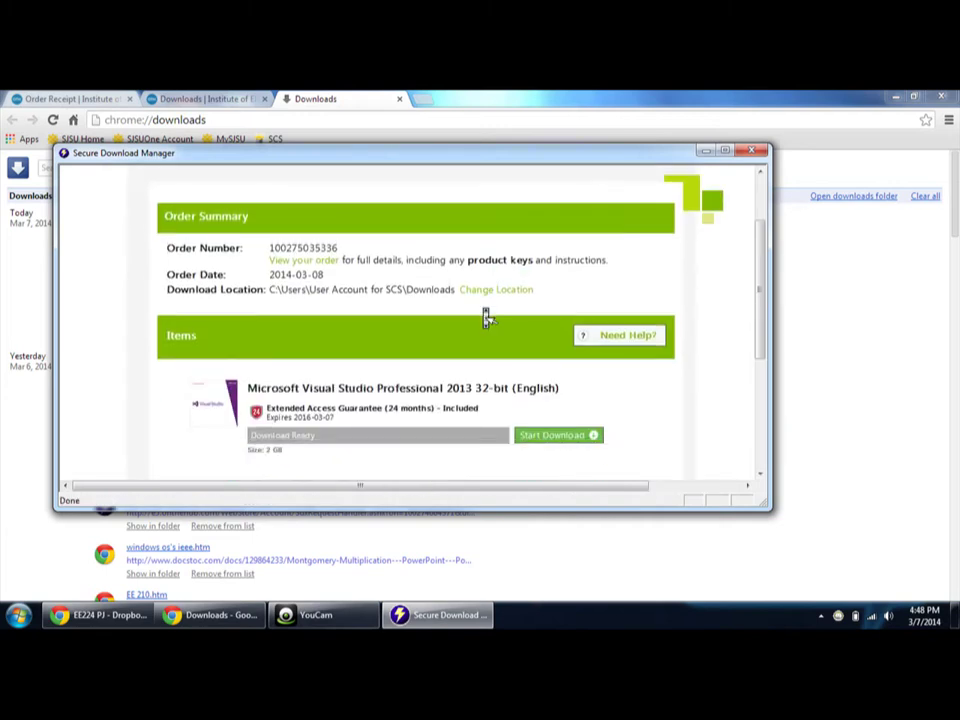
scroll(566, 369, down, 1)
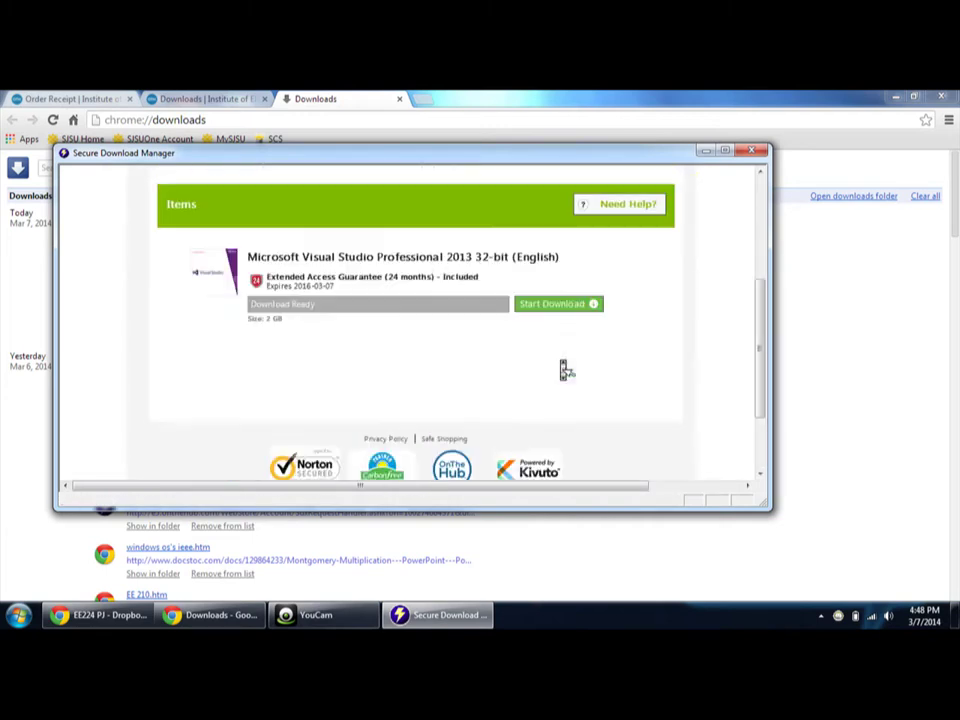
scroll(566, 355, up, 1)
click(565, 362)
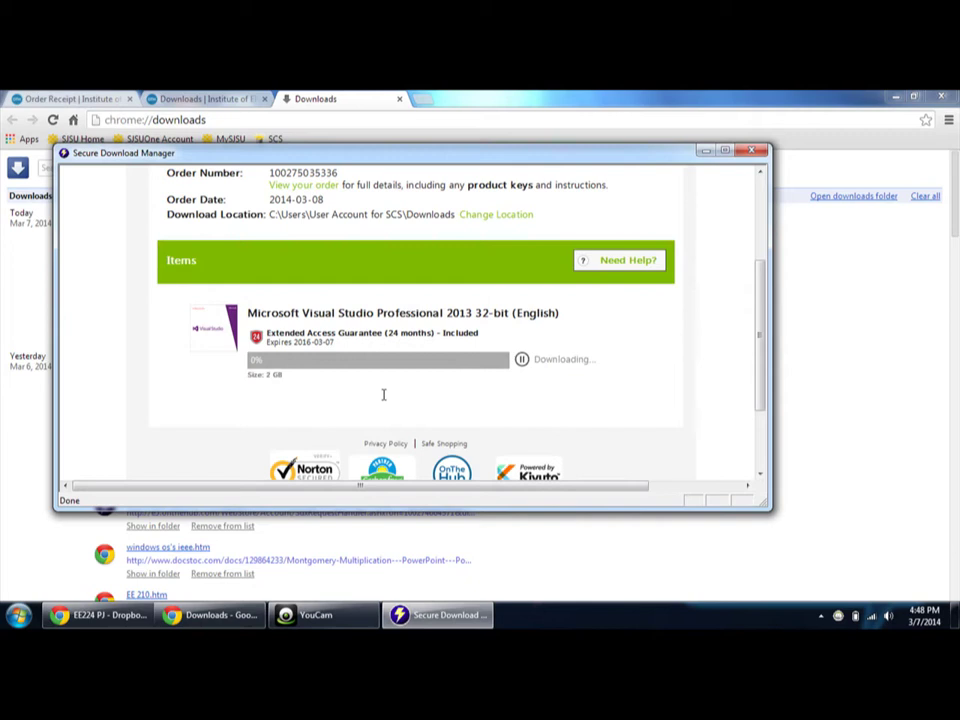
key(super+e)
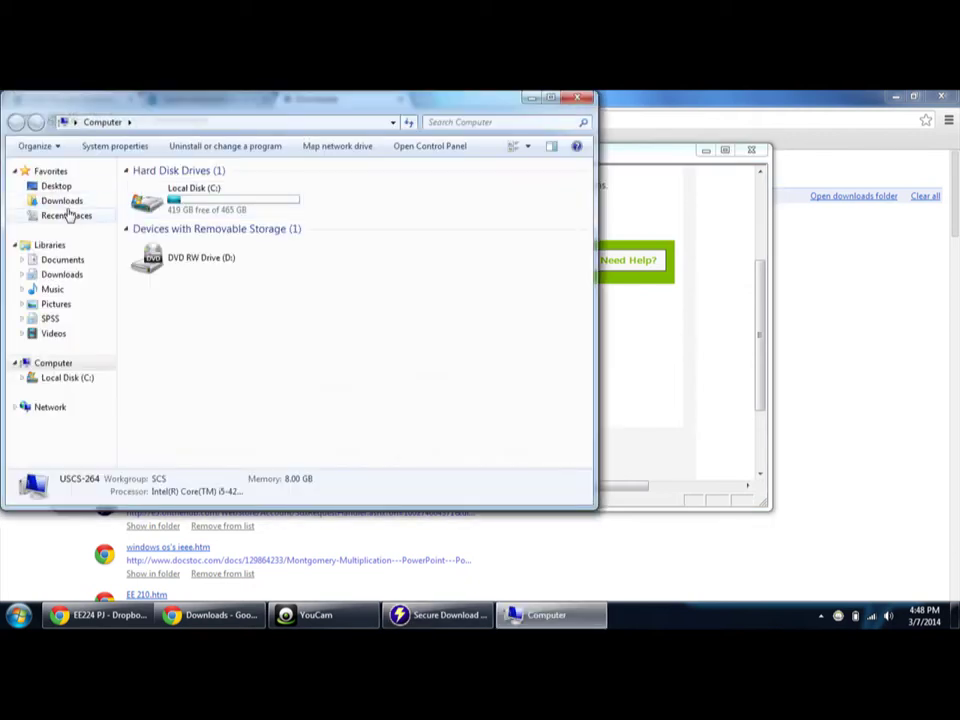
- Check the Downloads folder for the incoming en_vs2013_rtm_pro_enu.sdc file, then return to Secure Download Manager
click(68, 202)
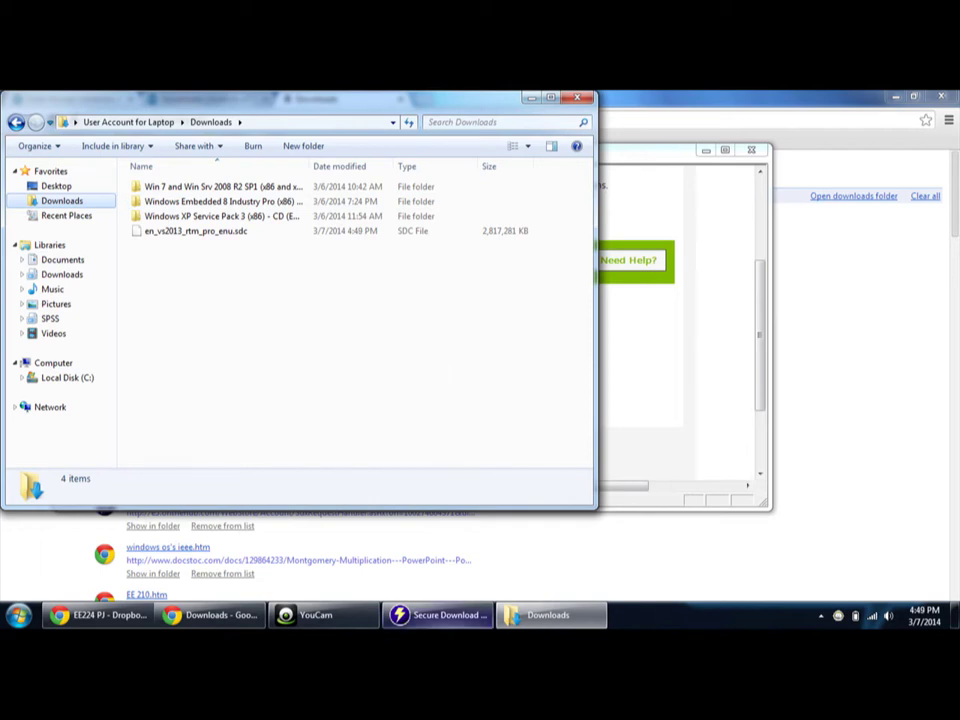
click(664, 416)
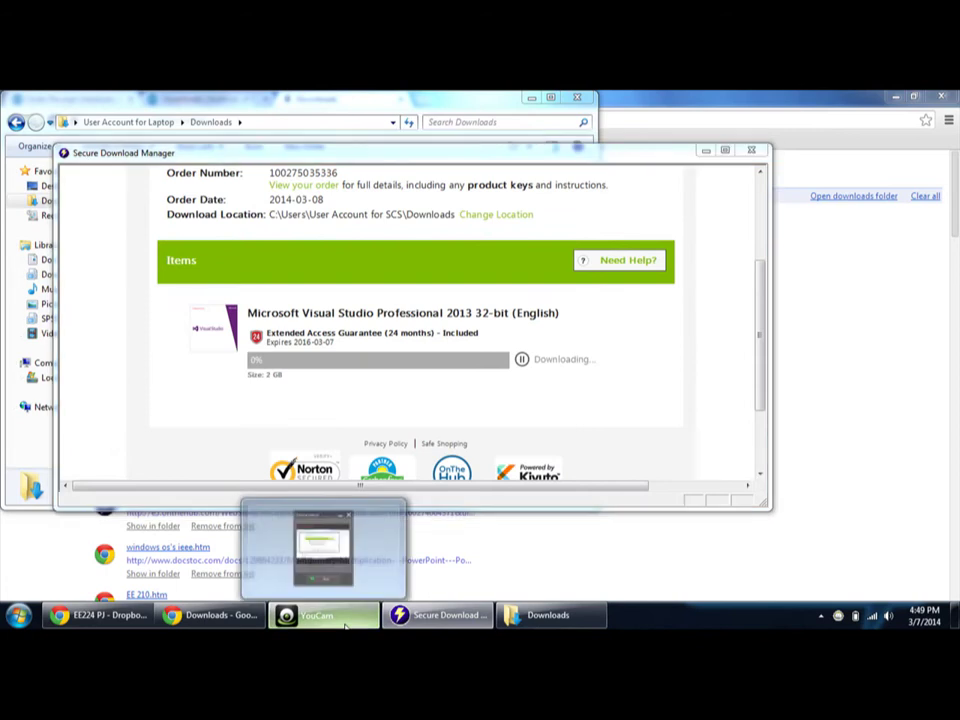
- Bring up YouCam's Desktop Capture window while the Visual Studio download continues
click(350, 618)
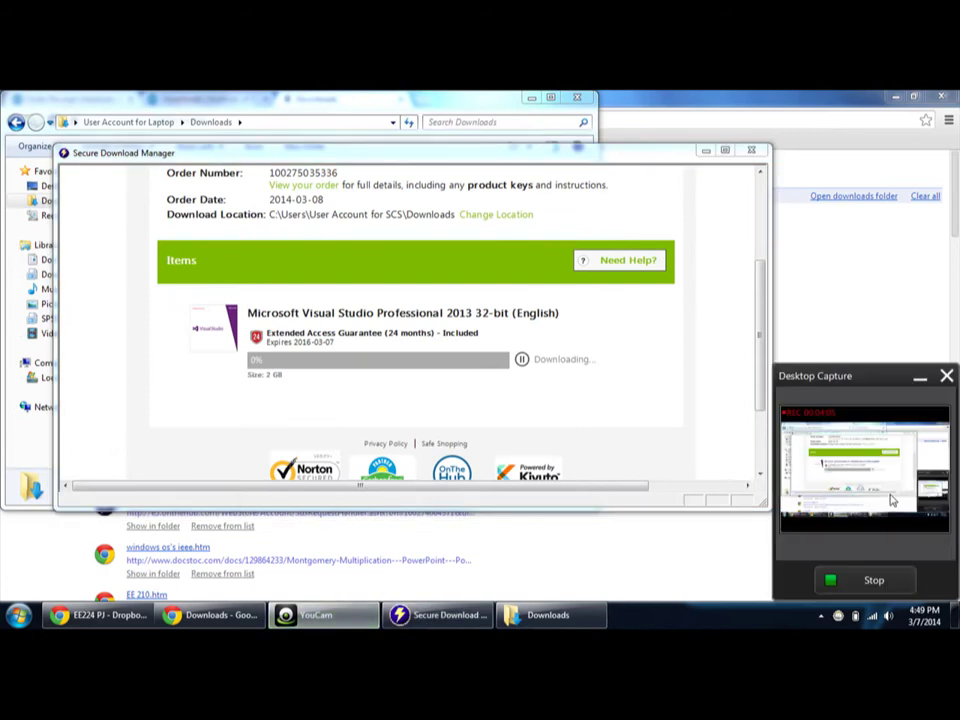